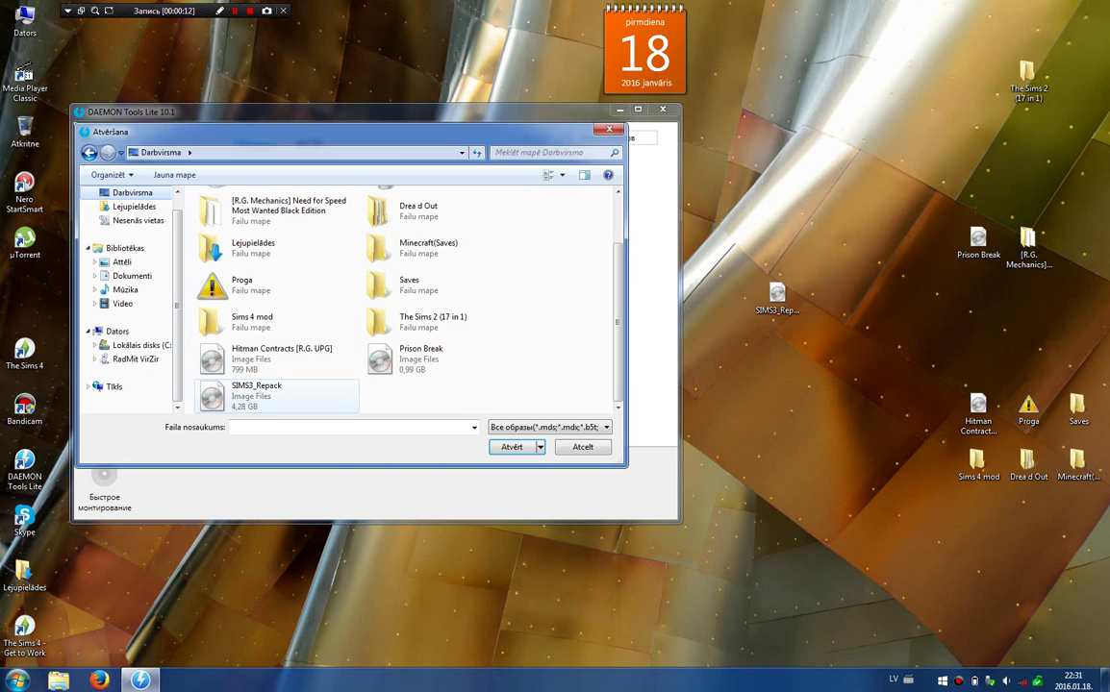
Step: Add the SIMS3_Repack image from the desktop to the image catalogue and mount it as an SCSI drive
left_click(277, 396)
left_click(512, 448)
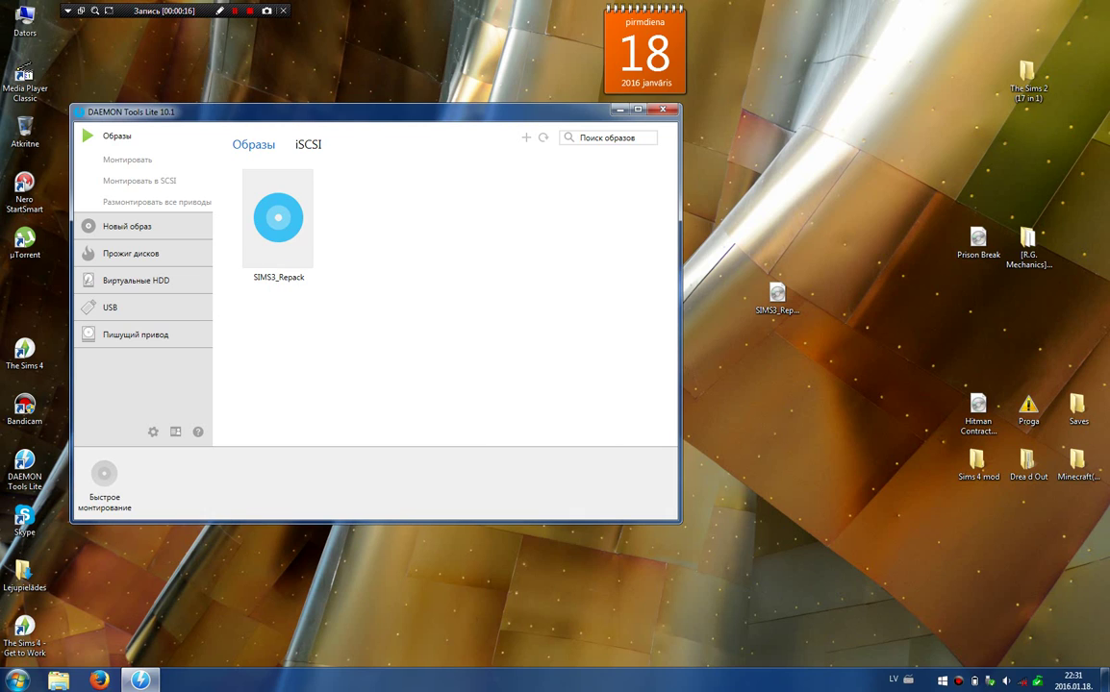
right_click(276, 225)
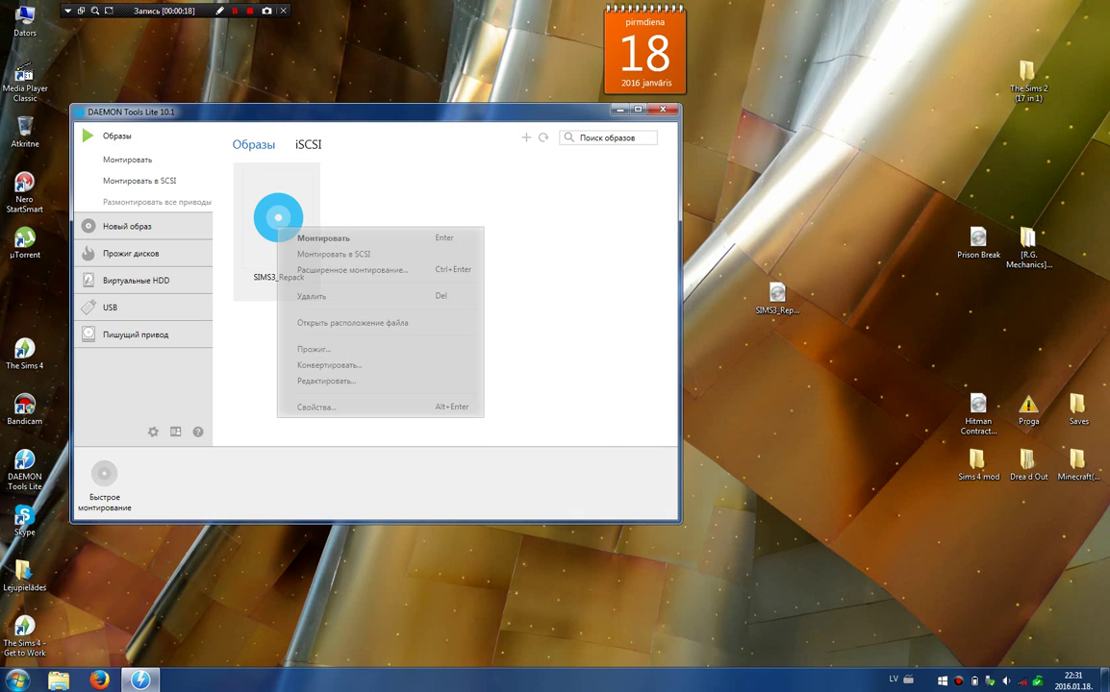
left_click(332, 254)
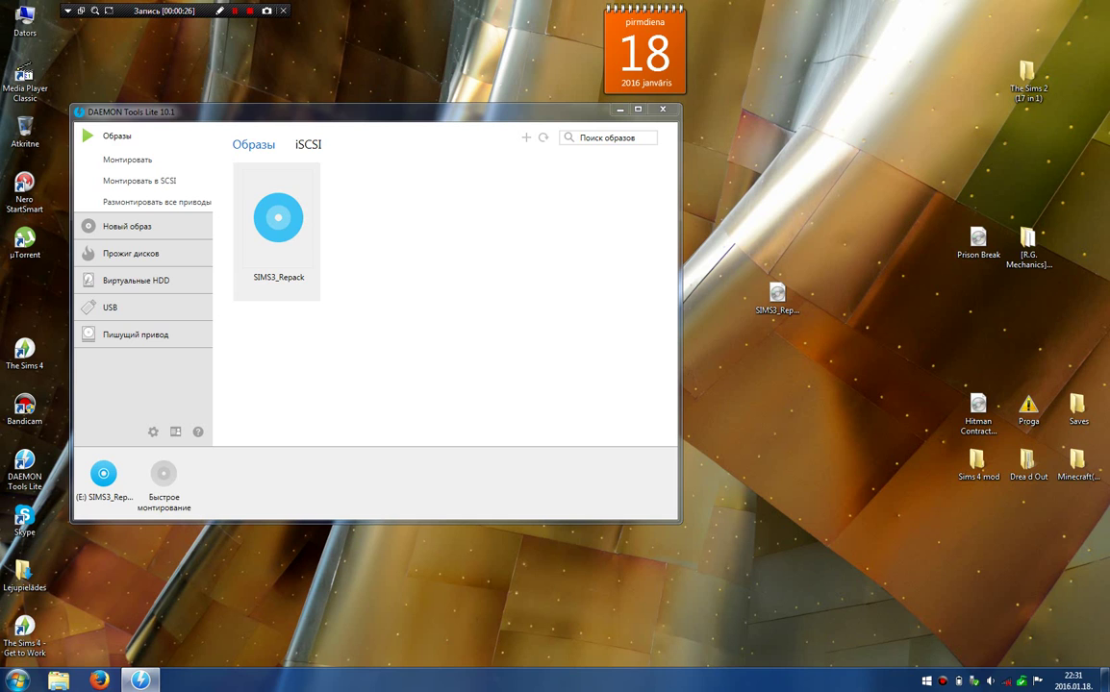
left_click(621, 109)
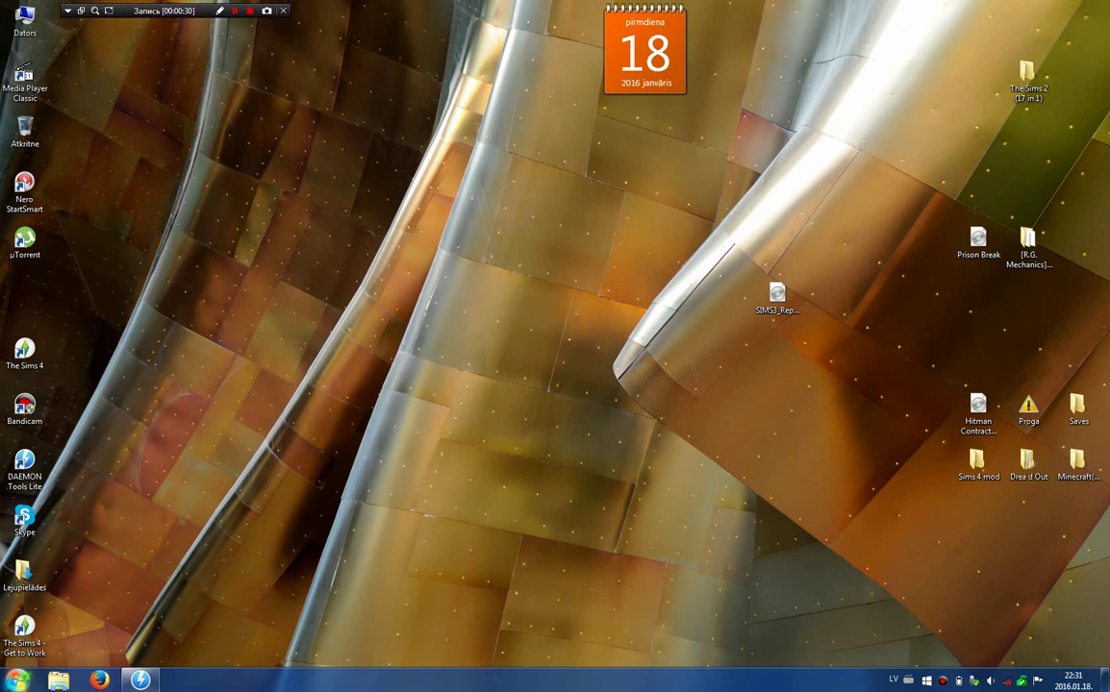
Step: Open the mounted SIMS3_Repack drive (E:) and start its game launcher
left_click(17, 680)
left_click(385, 567)
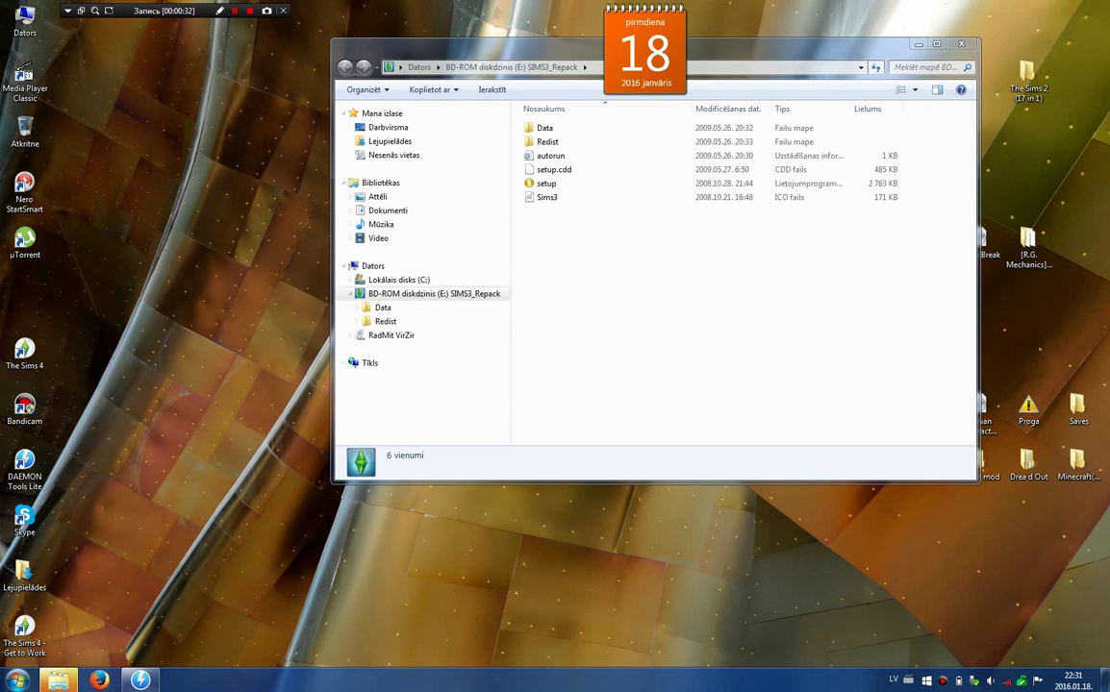
left_click_drag(551, 49, 393, 163)
left_click(387, 298)
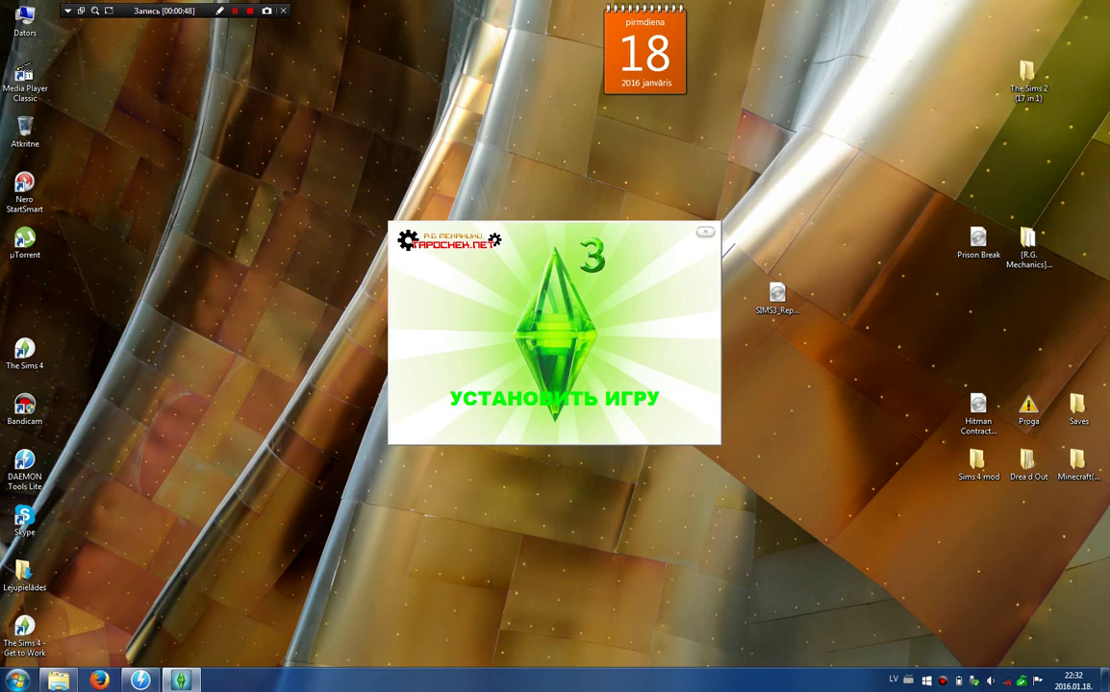
left_click(555, 399)
key("super")
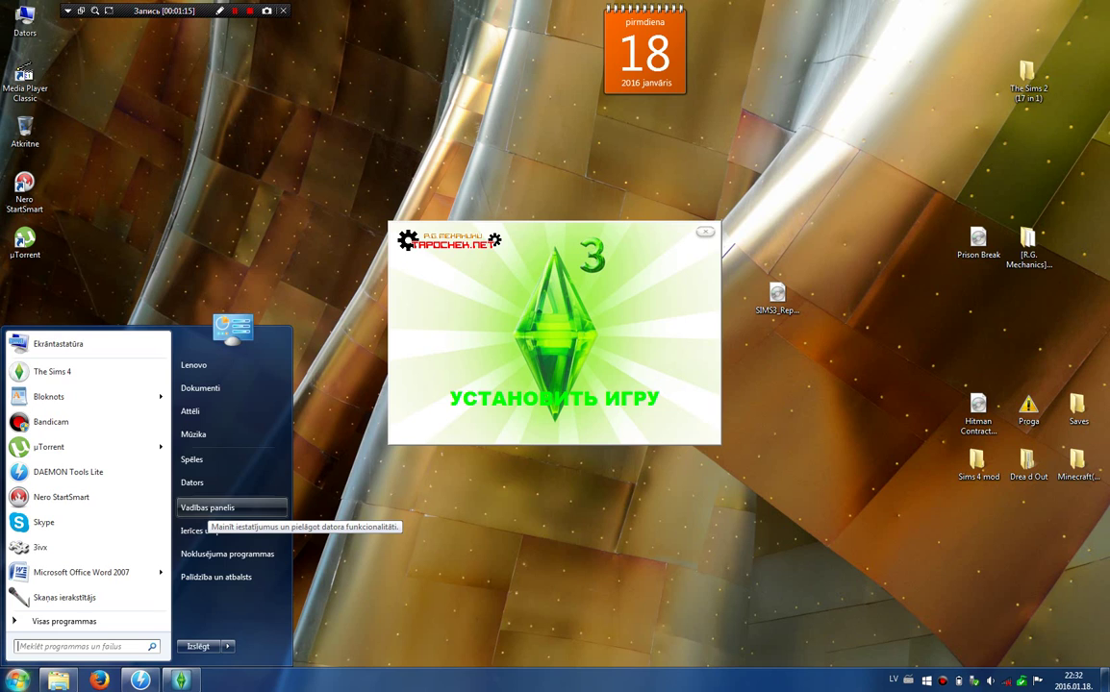
left_click(60, 621)
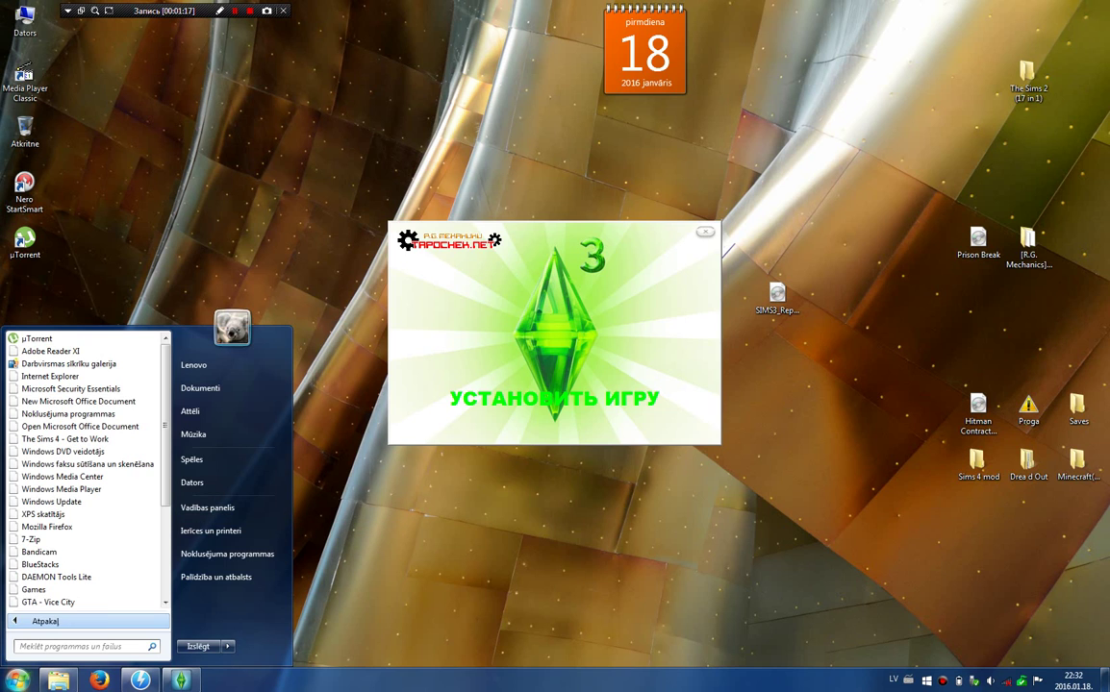
scroll(85, 469, "down", 4)
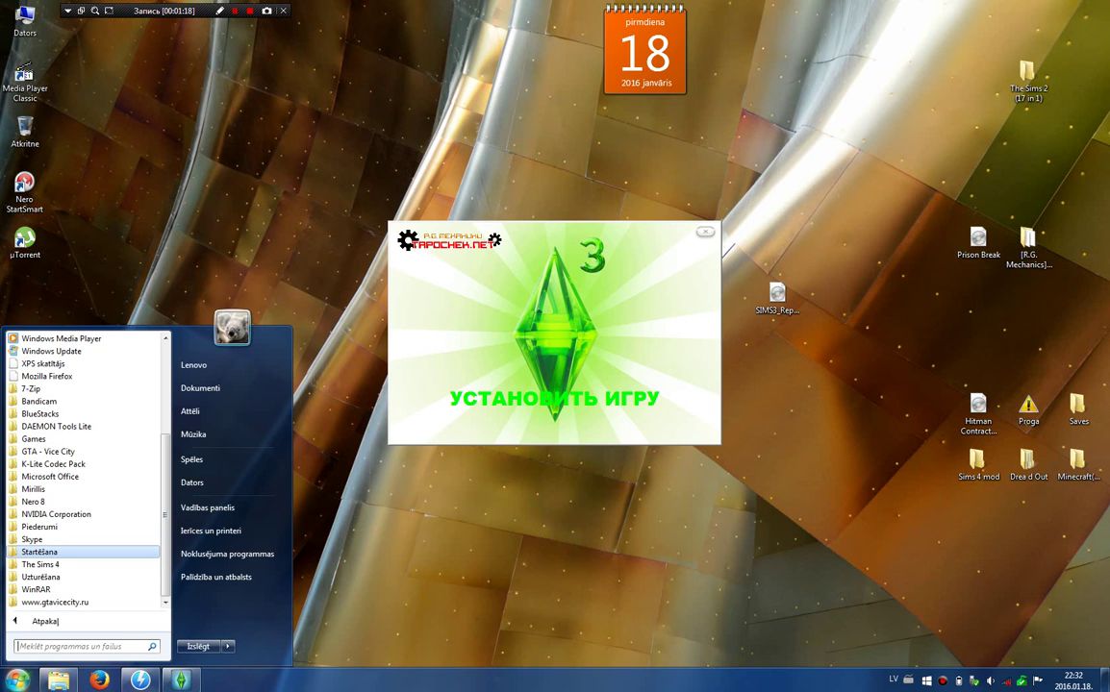
scroll(85, 571, "up", 4)
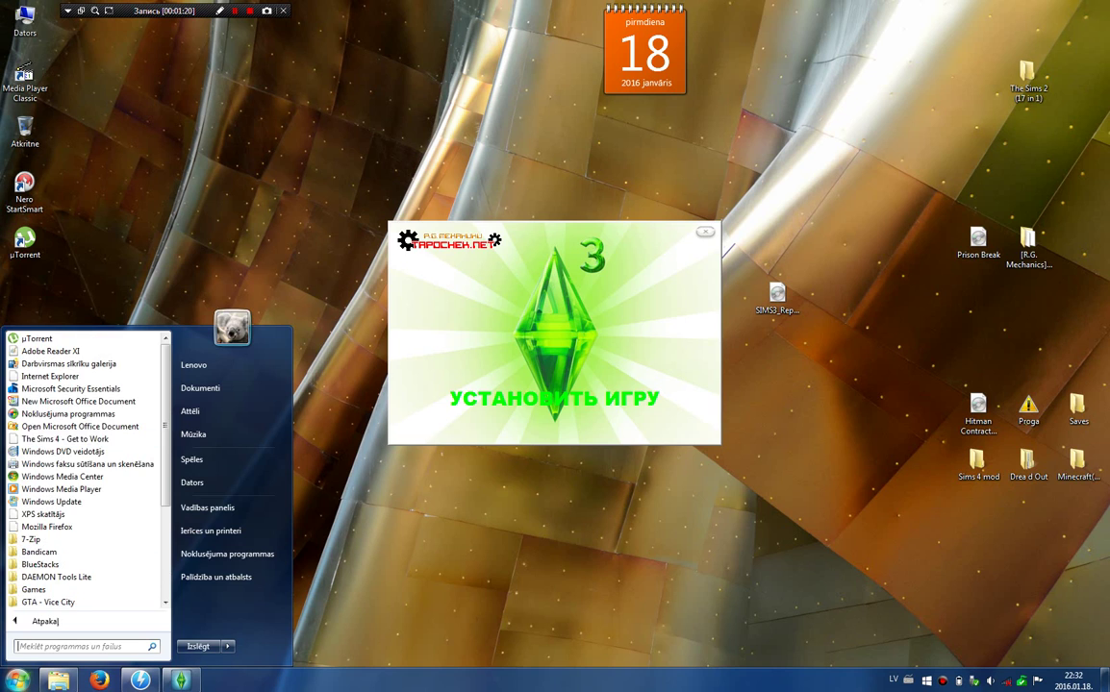
left_click(366, 538)
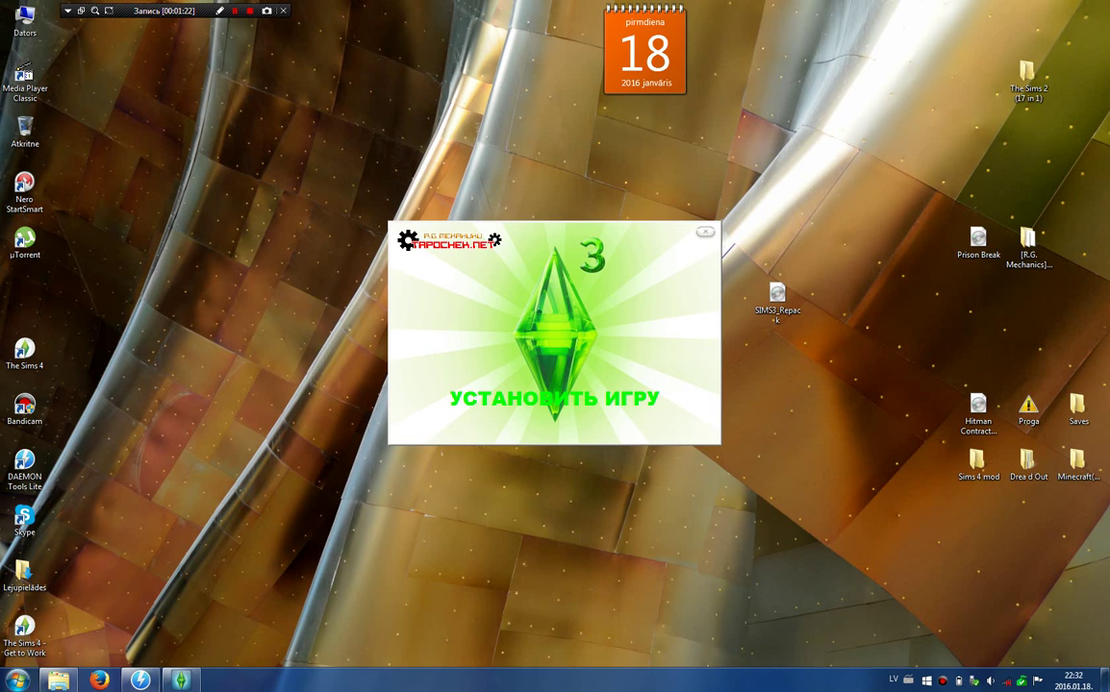
Step: Move The Sims 4 - Get to Work desktop shortcut next to The Sims 4 shortcut
left_click_drag(24, 630, 75, 351)
Step: Start the Sims 3 installation from the launcher and allow setup.exe to make changes to the computer
left_click(554, 399)
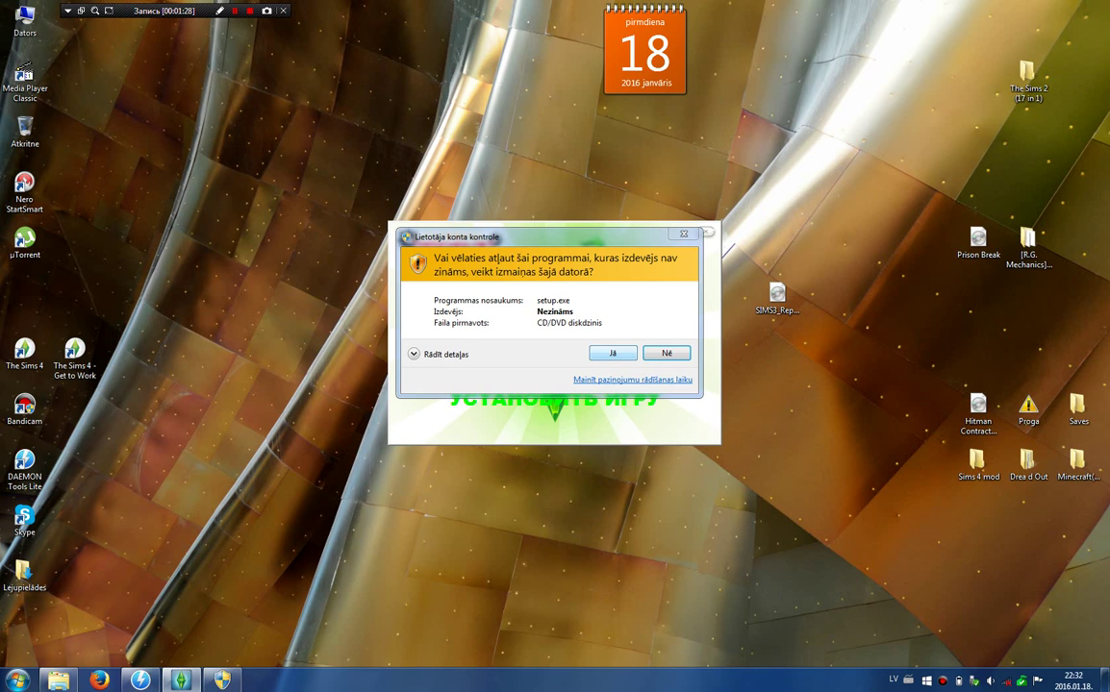
left_click(612, 353)
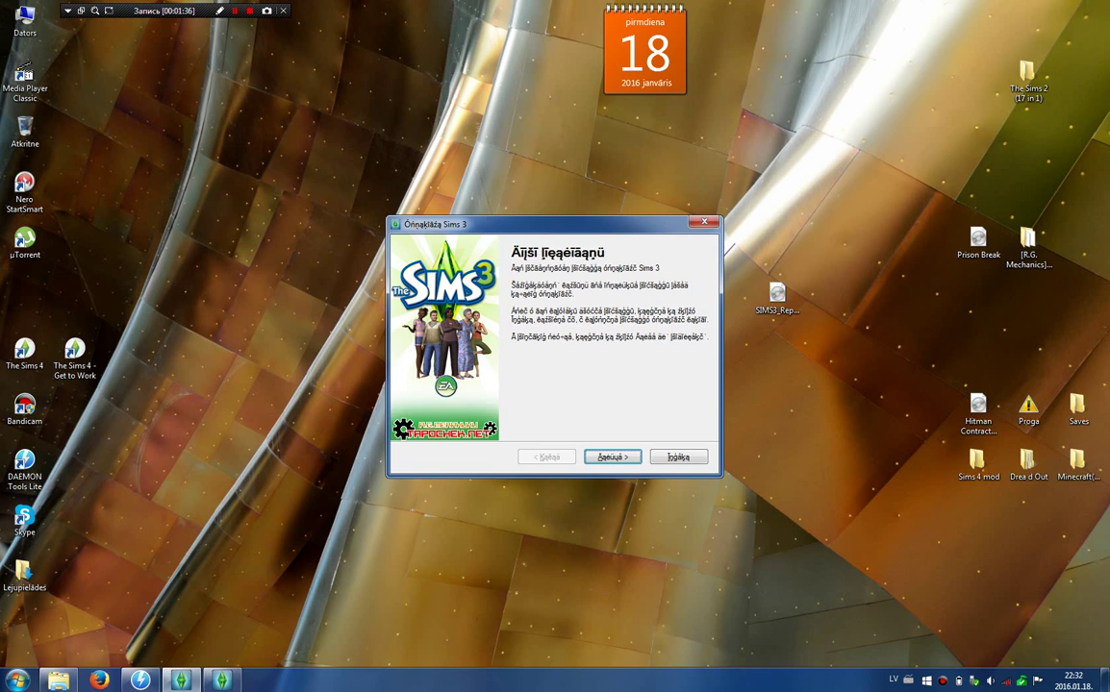
left_click(679, 457)
left_click(611, 382)
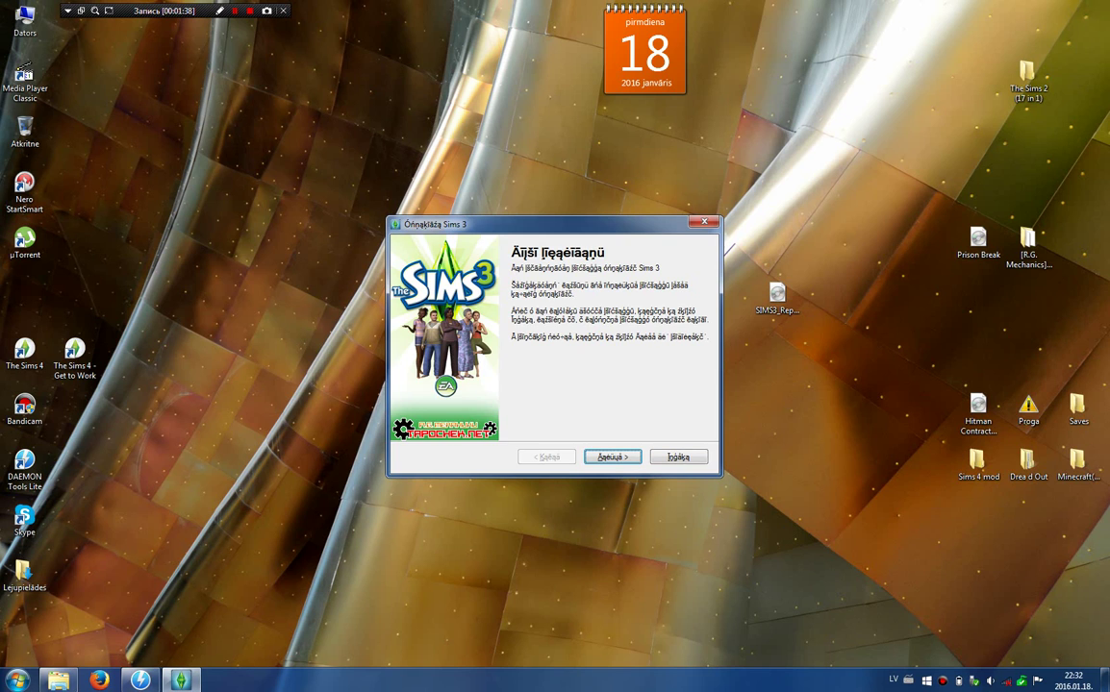
Step: Move the setup wizard away from the screen's centre and try to install Sims 3 into C:\Program Files\Sims 3
left_click_drag(538, 223, 434, 121)
key("Return")
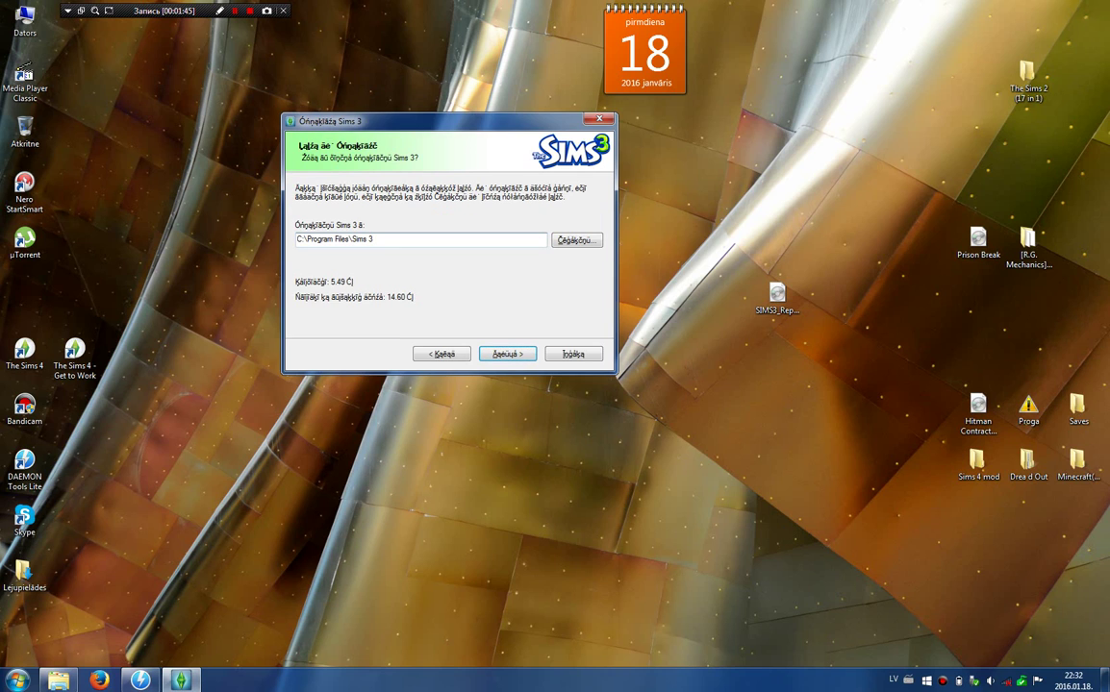
left_click_drag(375, 239, 298, 239)
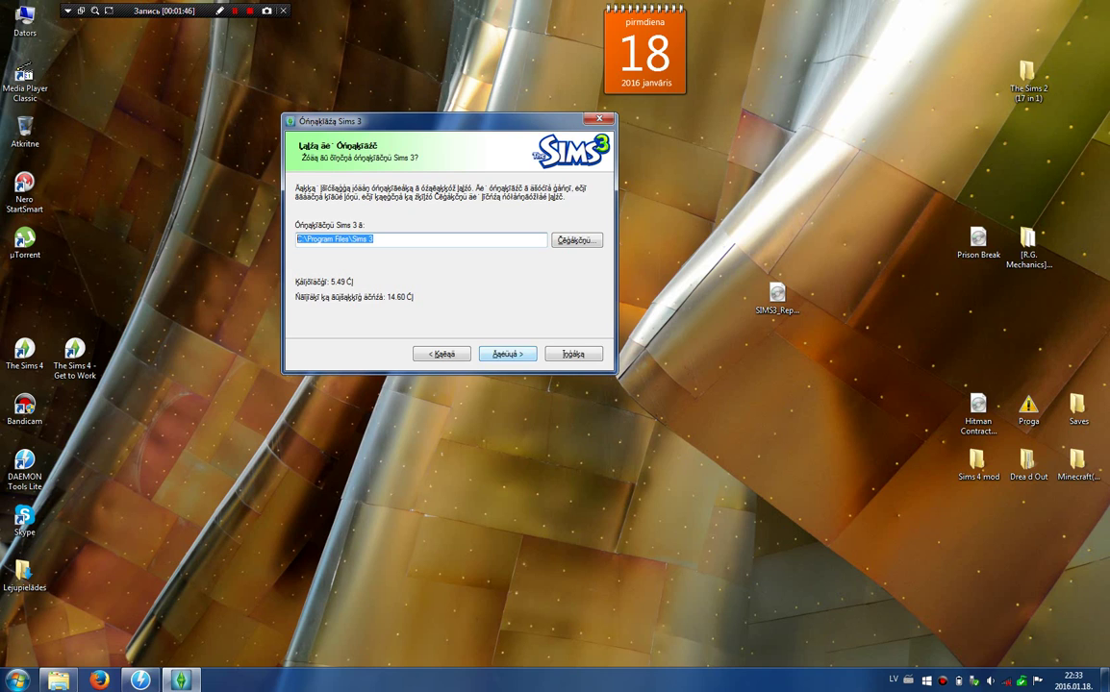
key("Return")
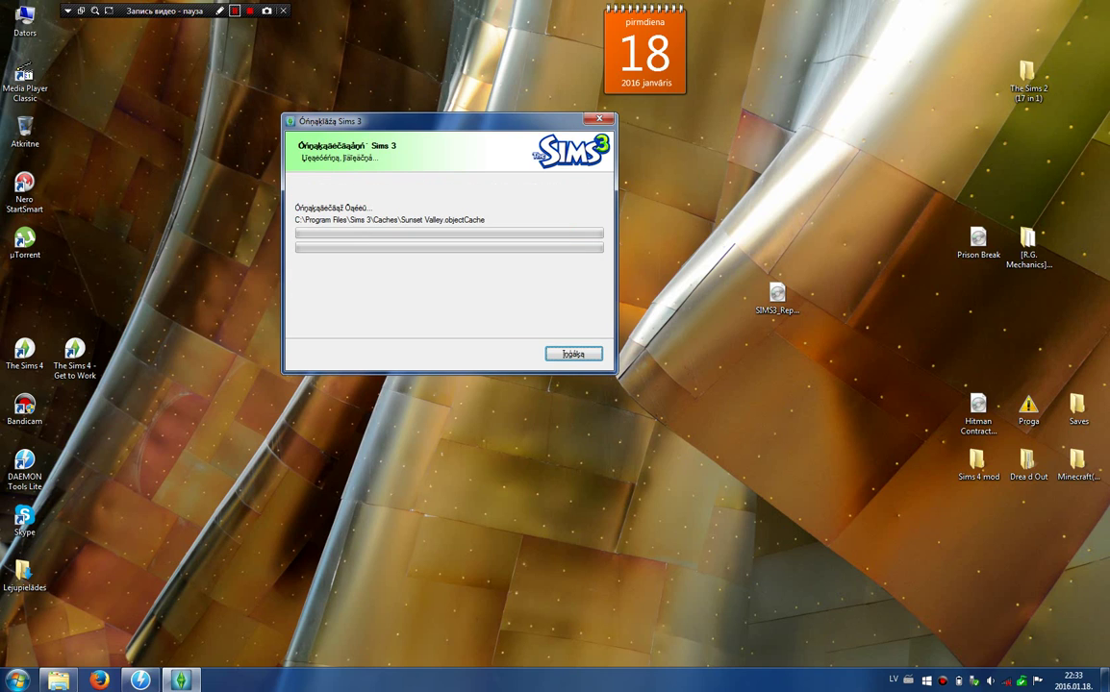
right_click(234, 11)
key("Escape")
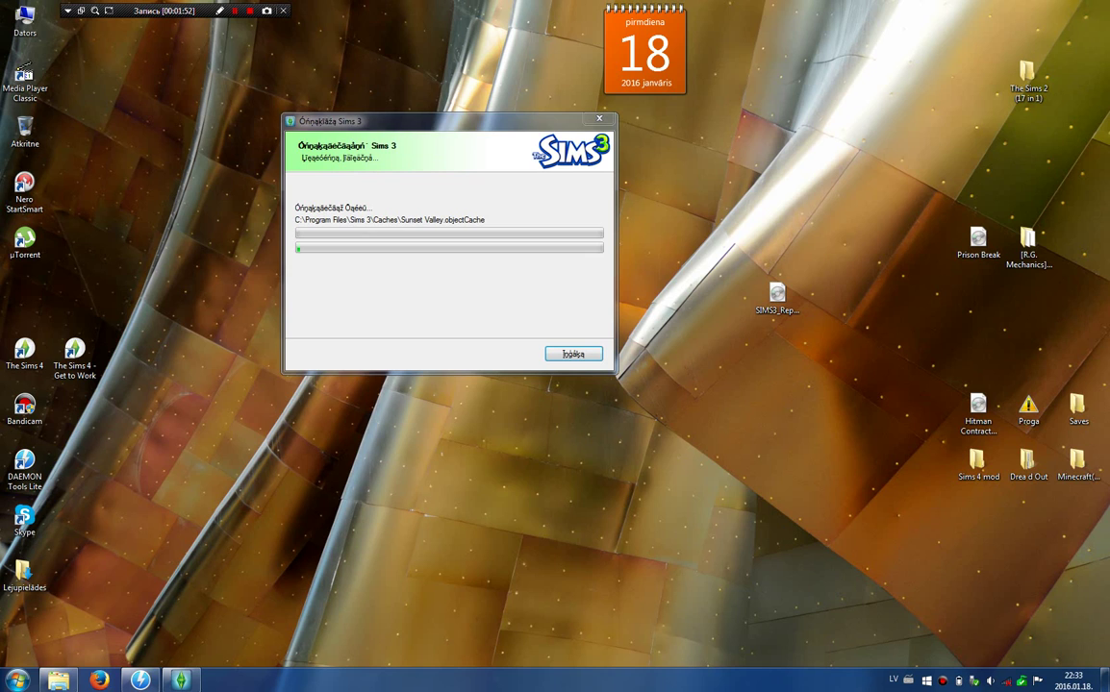
key("shift+F12")
key("shift+F12")
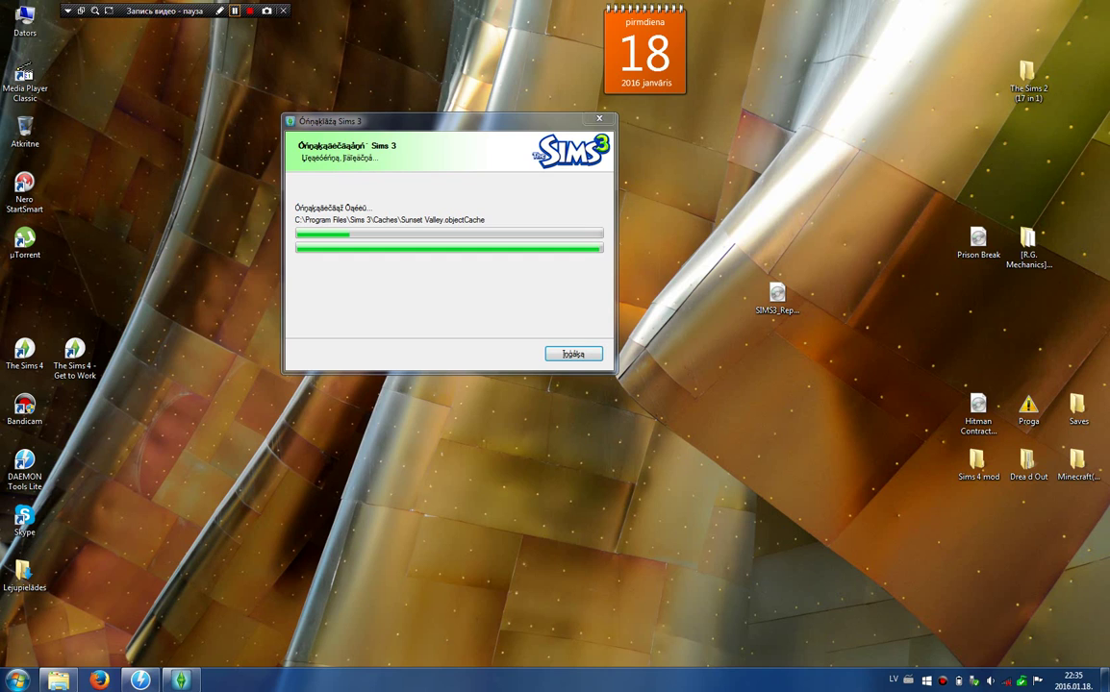
key("shift+F12")
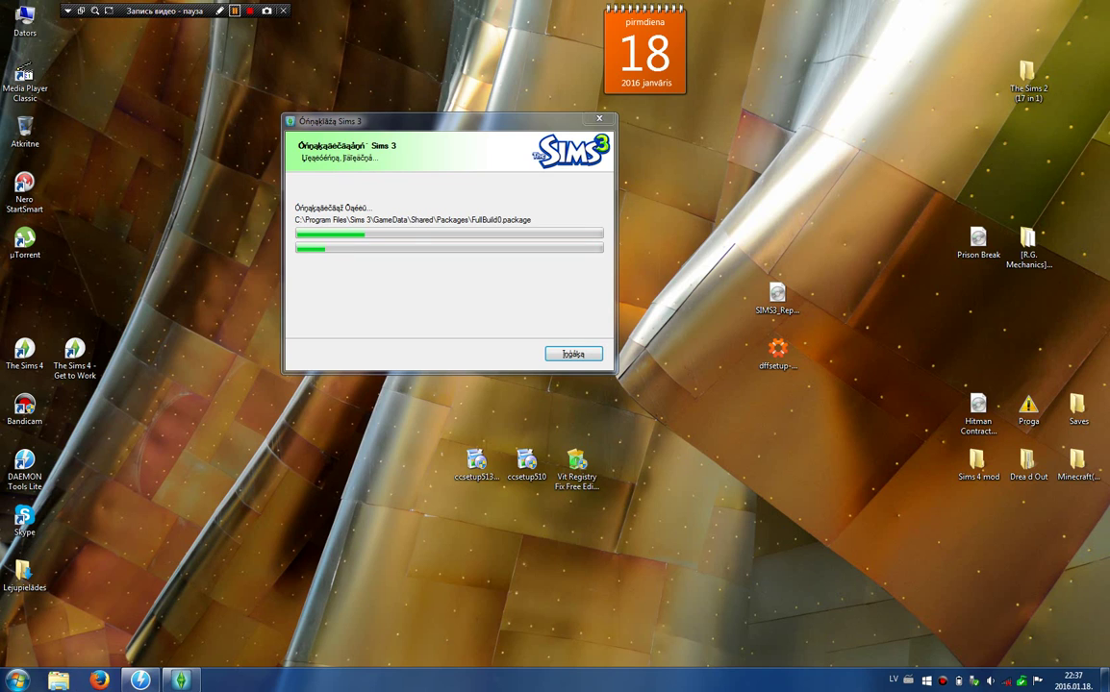
key("shift+F12")
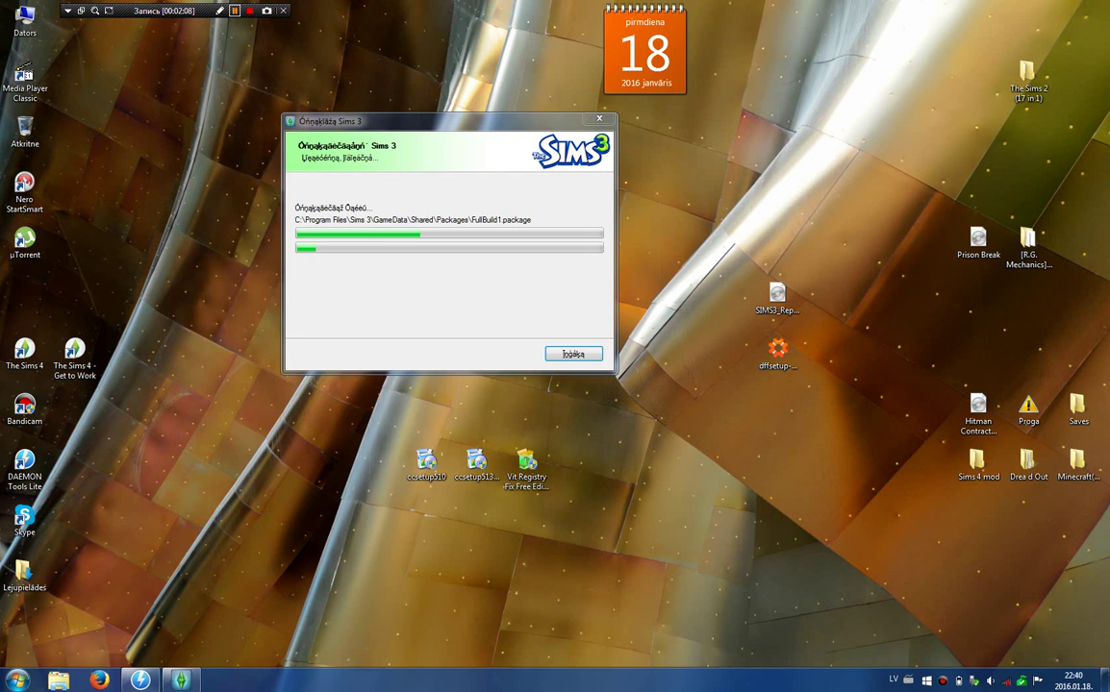
key("shift+F12")
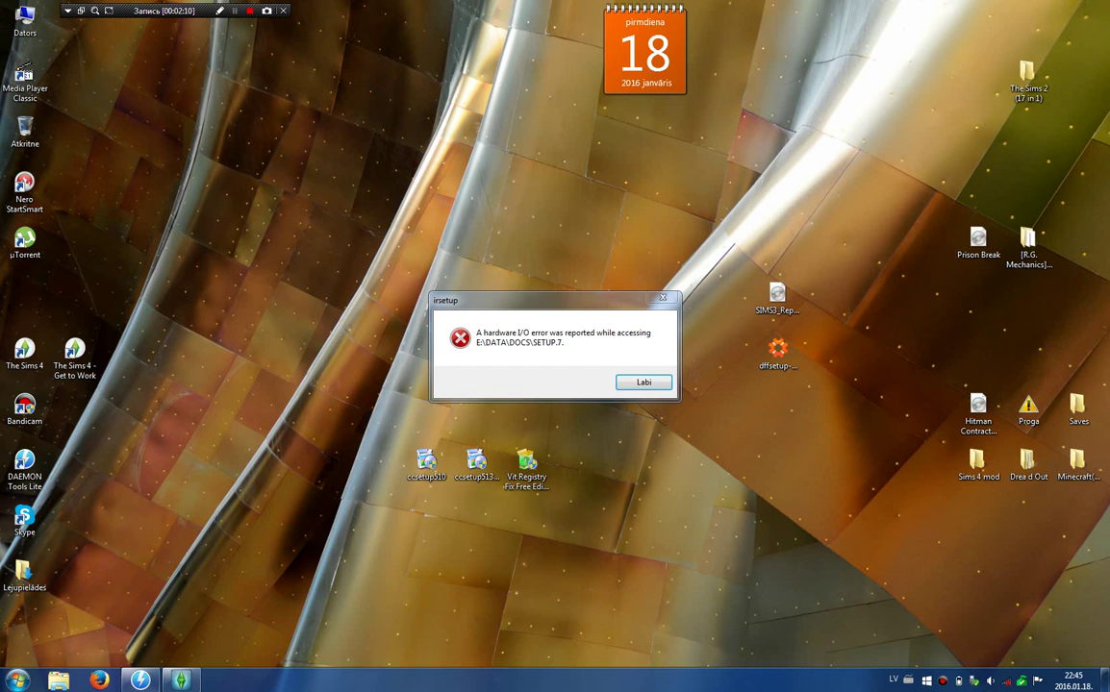
Step: Dismiss the setup error message and open the Computer window listing the drives
key("Return")
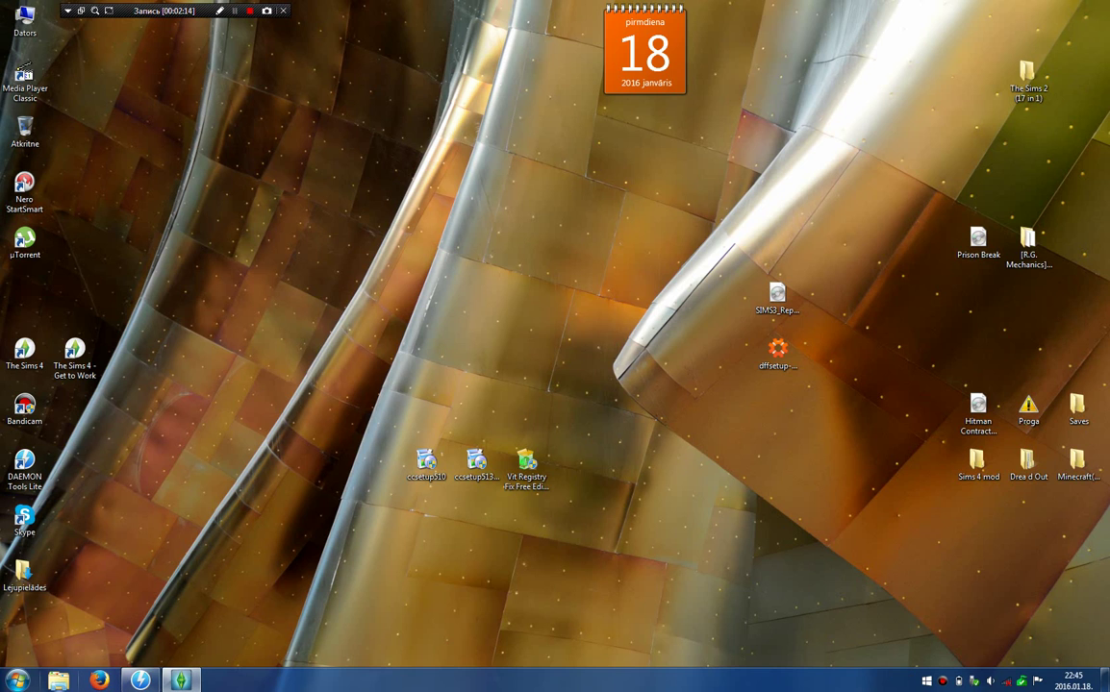
left_click(17, 681)
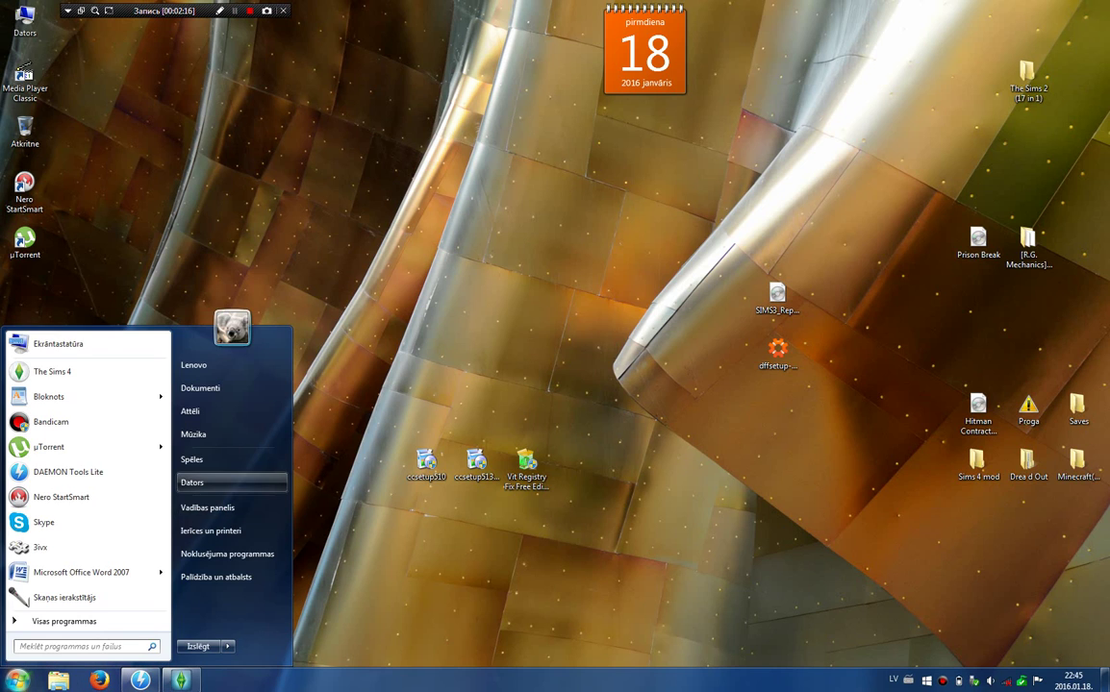
left_click(192, 482)
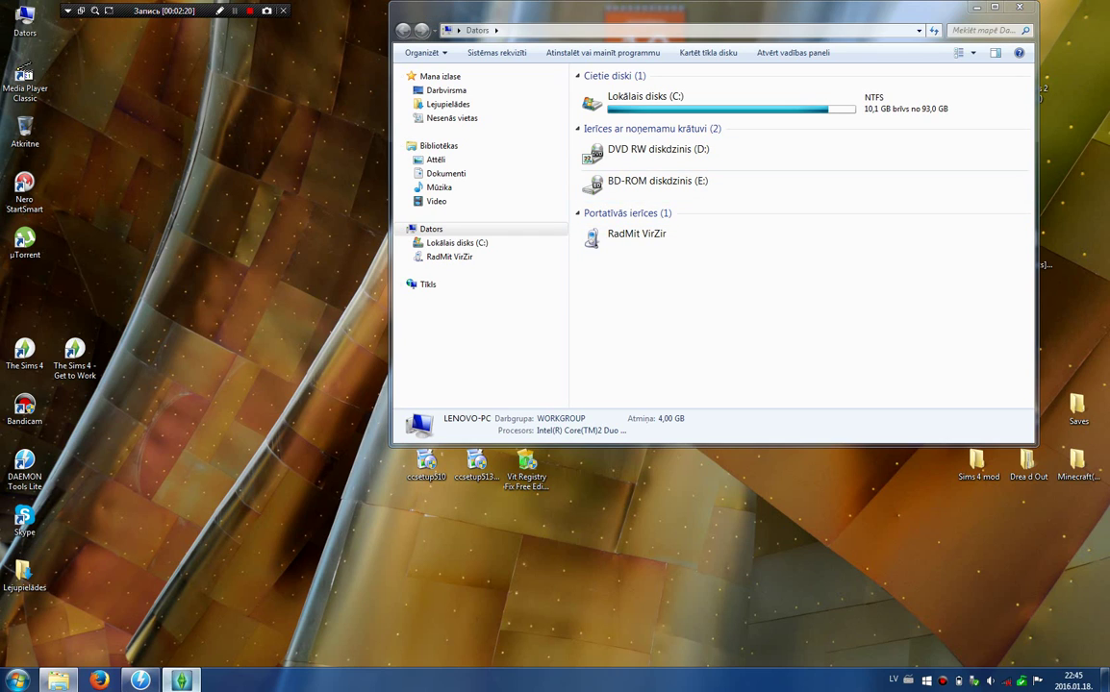
key("shift+F12")
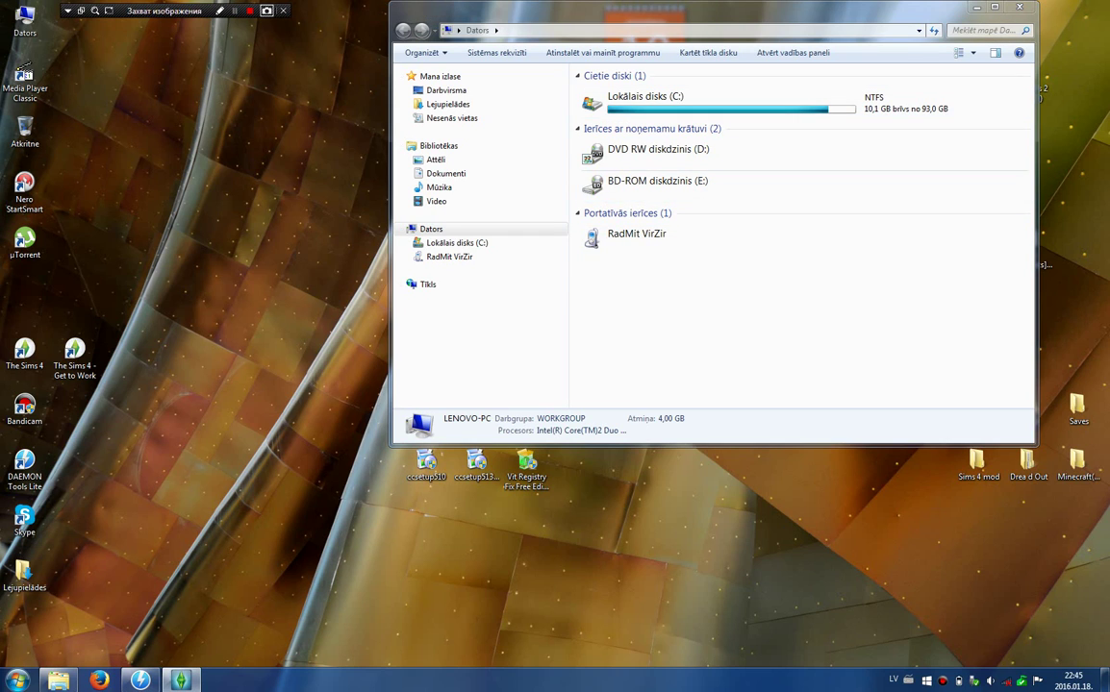
key("shift+F12")
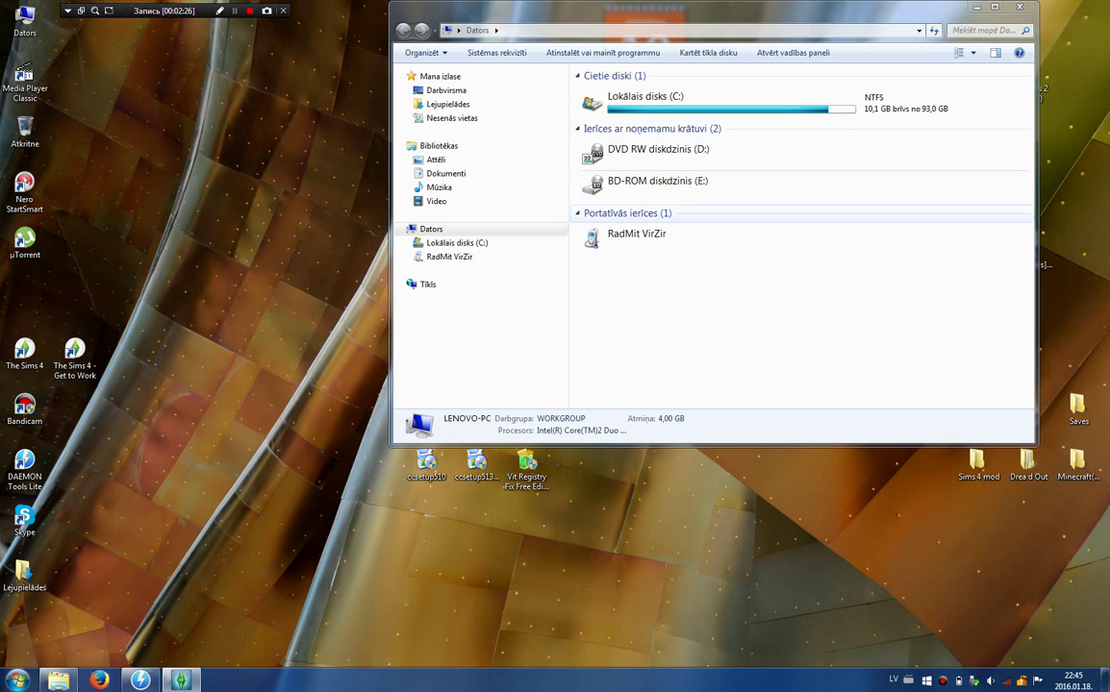
Step: Switch to DAEMON Tools Lite, mount the SIMS3_Repack image again on a second virtual drive, and clear the Computer window away
left_click(180, 681)
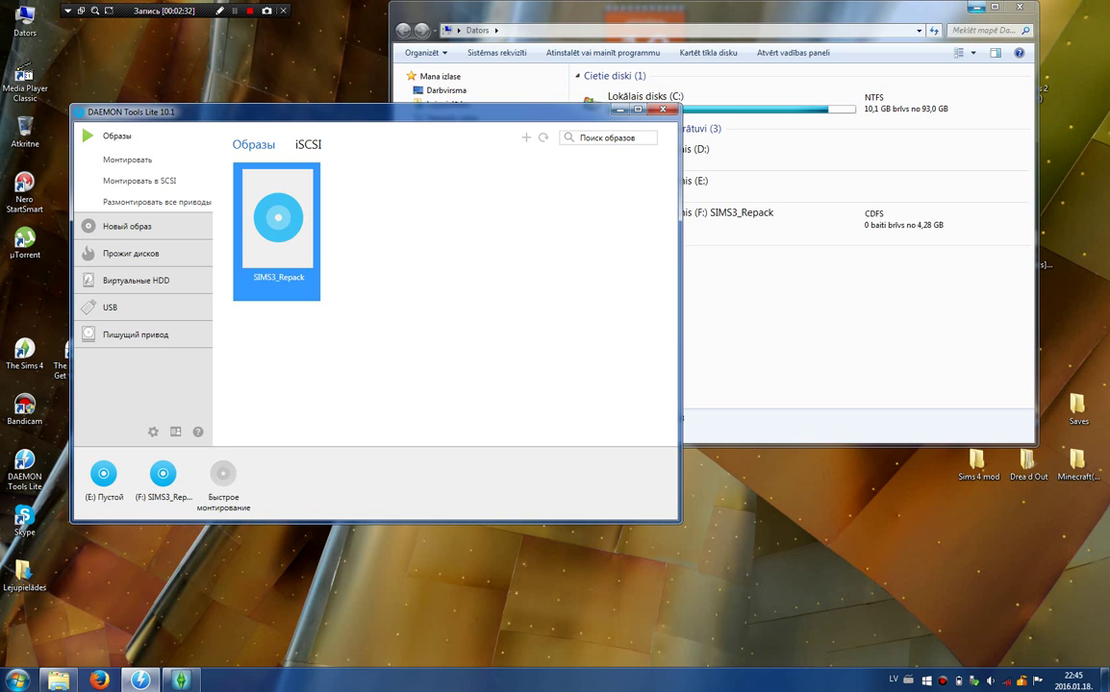
left_click(977, 8)
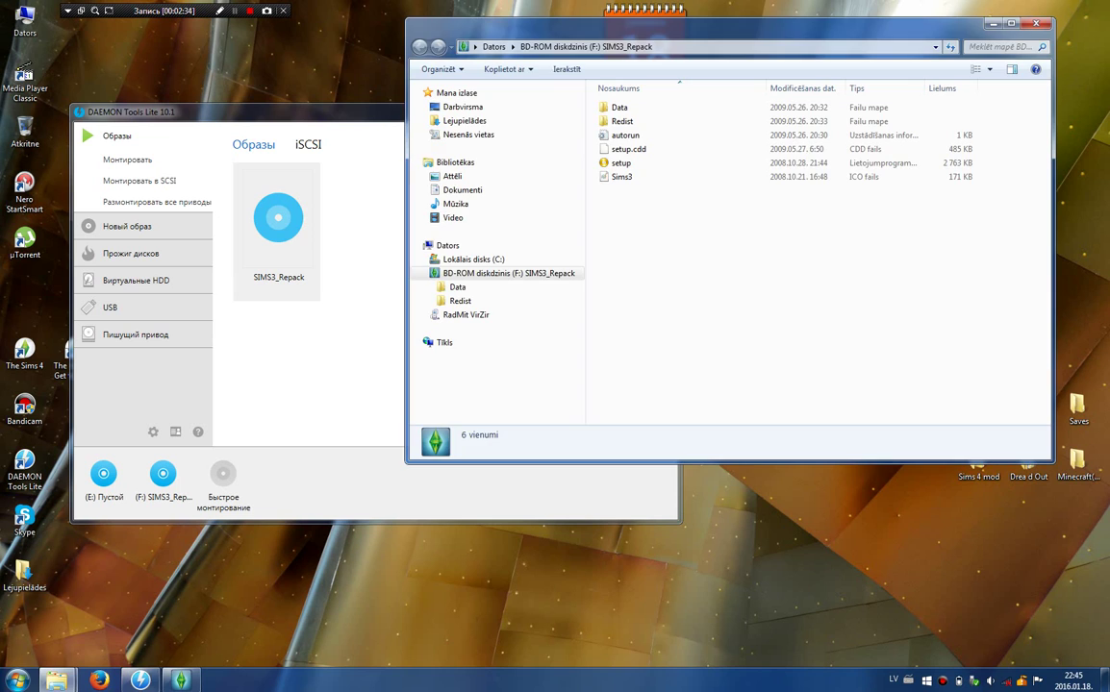
Step: Run setup from the SIMS3_Repack drive (F:) and close the DAEMON Tools Lite window
left_click(621, 163)
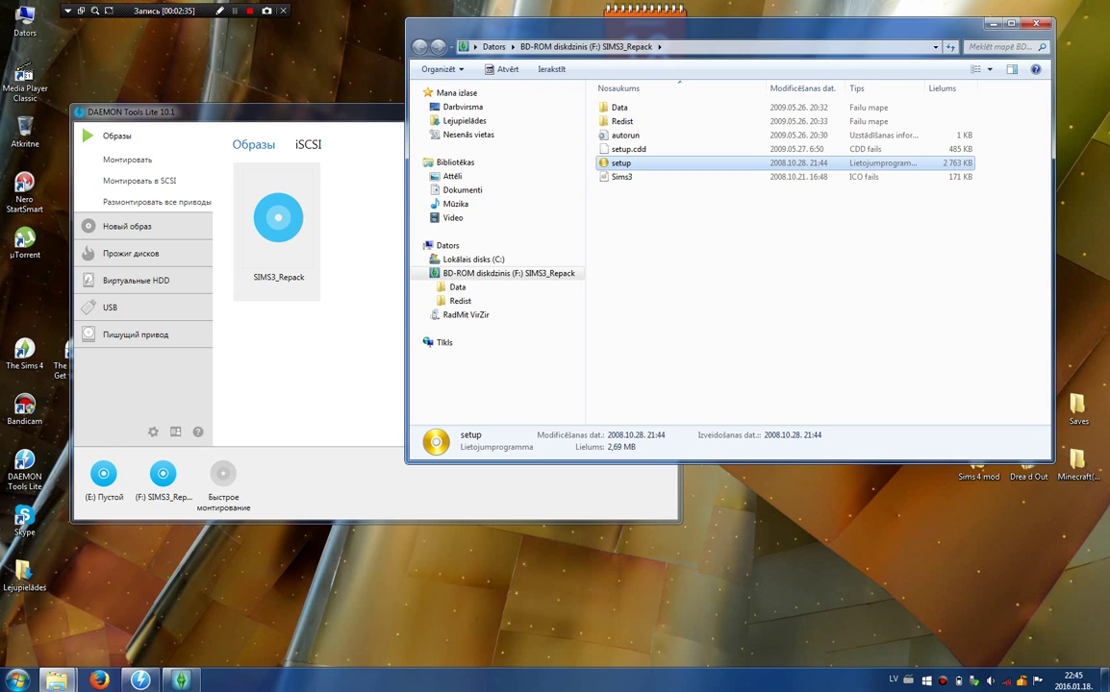
left_click(278, 231)
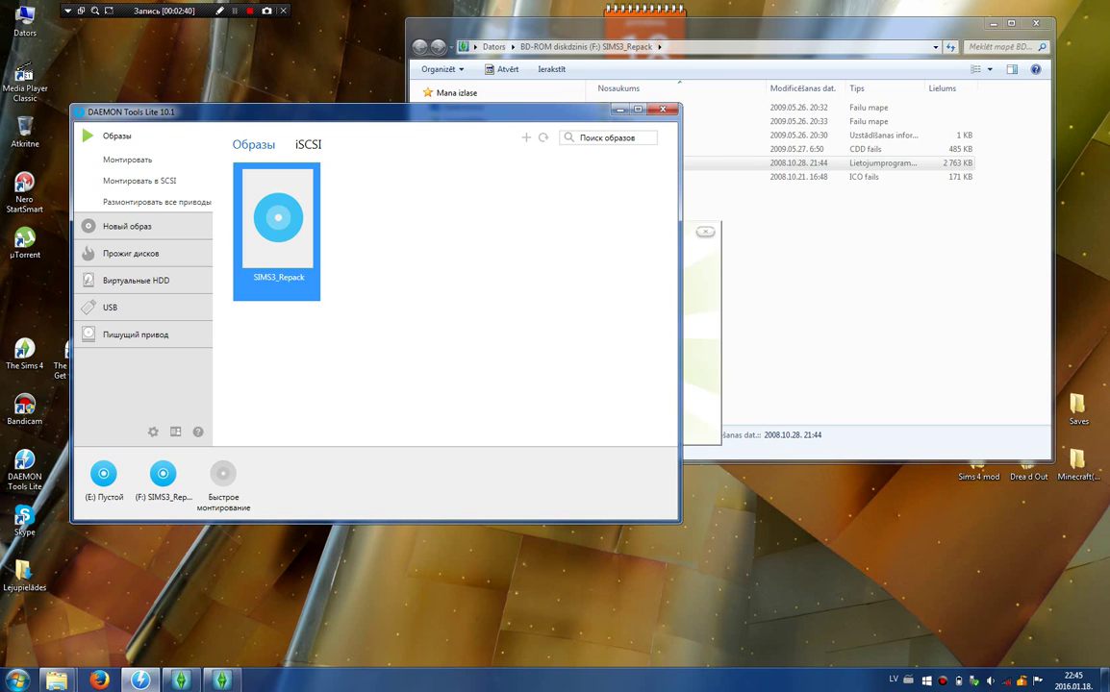
left_click(662, 110)
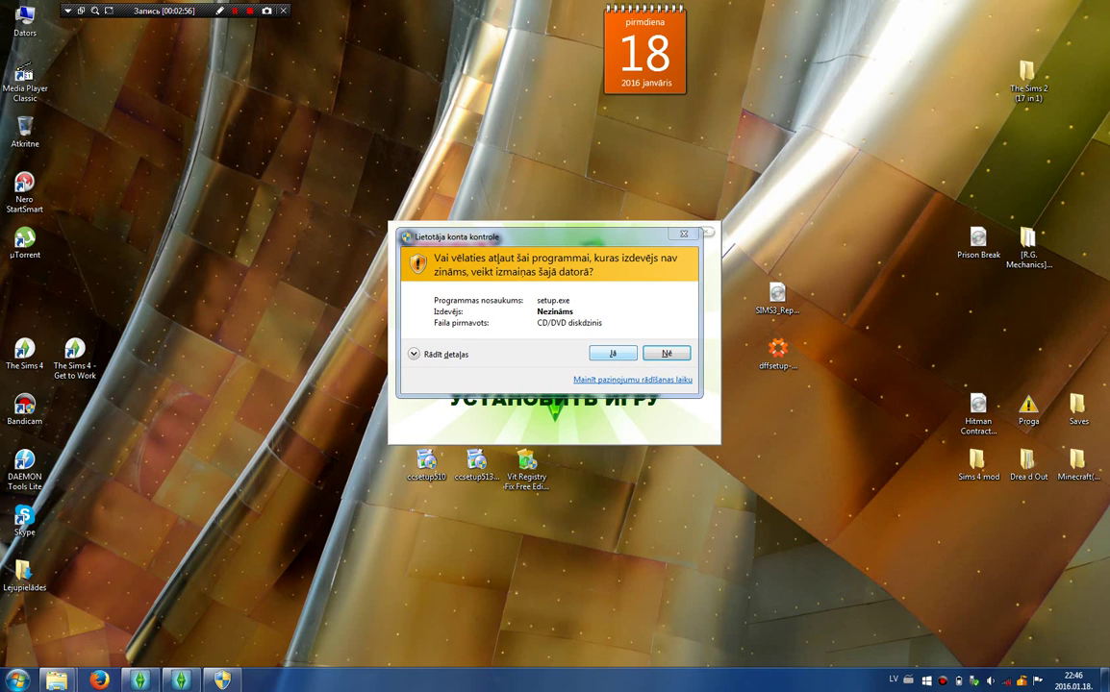
Step: Allow setup.exe to make changes and start installing Sims 3 into C:\Program Files\Sims 3
left_click(613, 354)
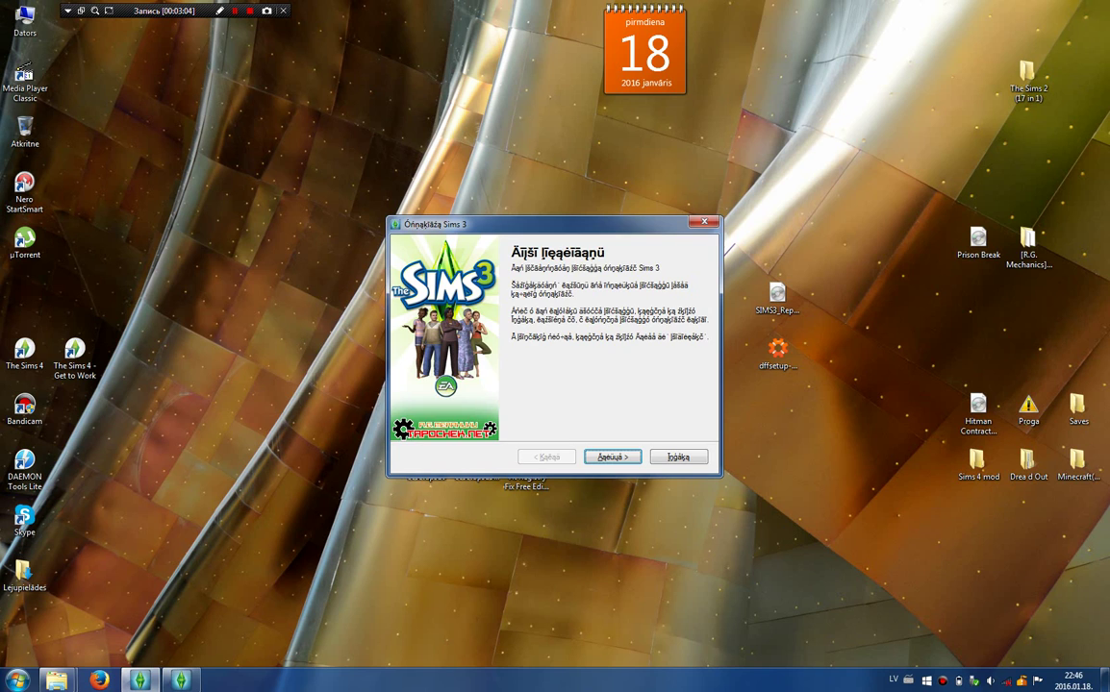
key("Return")
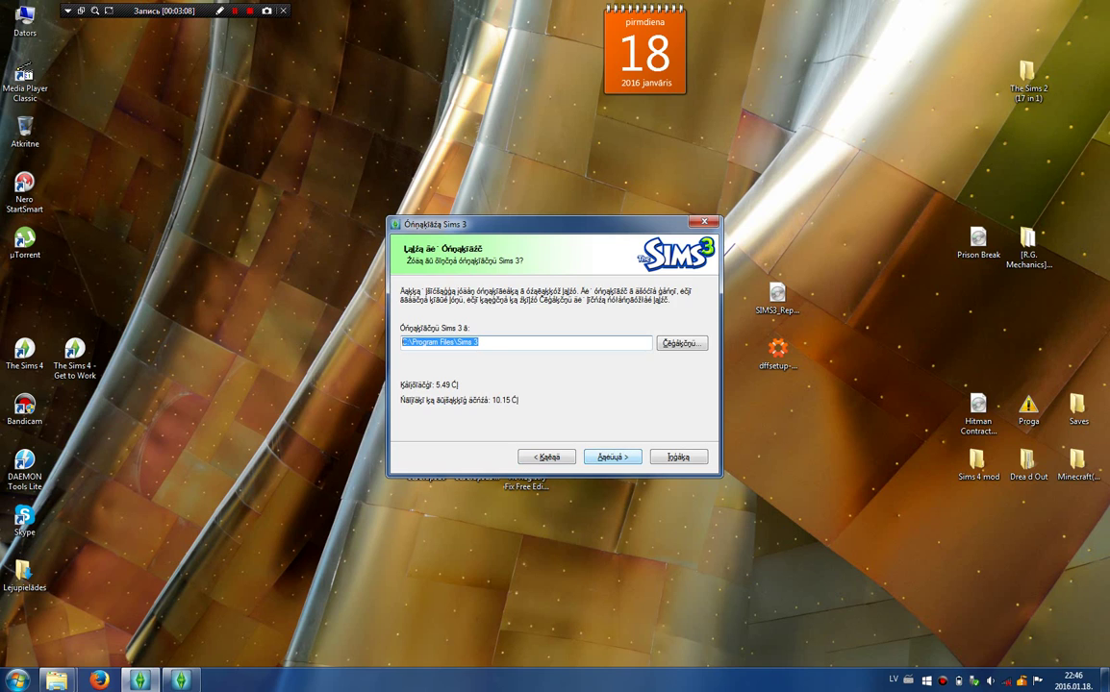
key("Return")
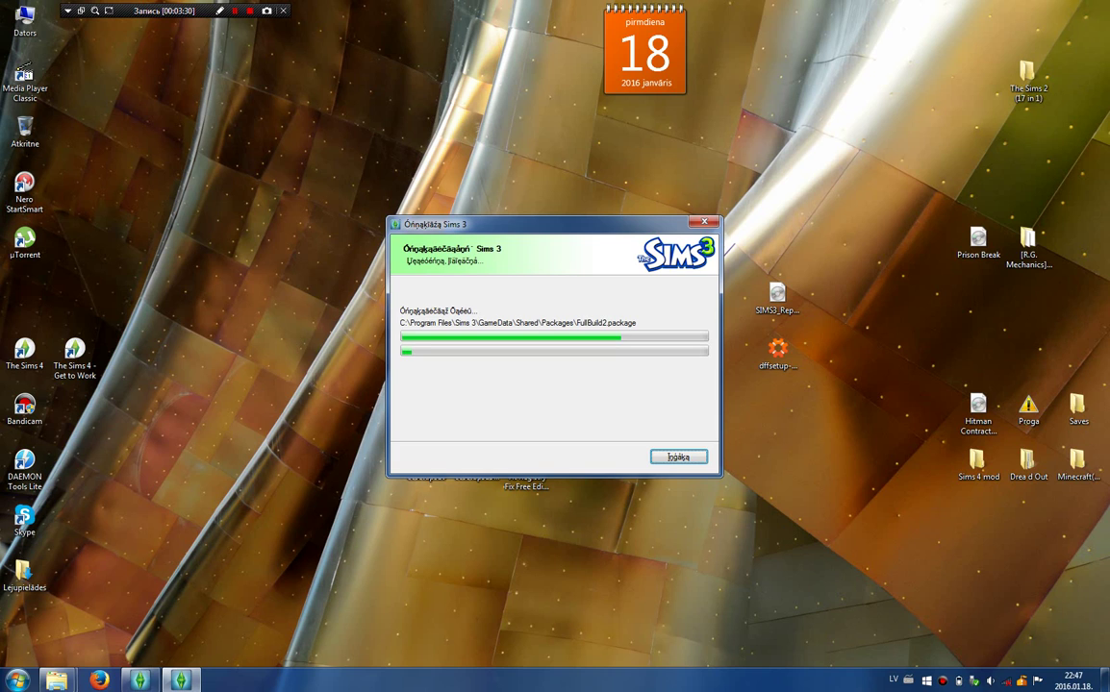
left_click(235, 11)
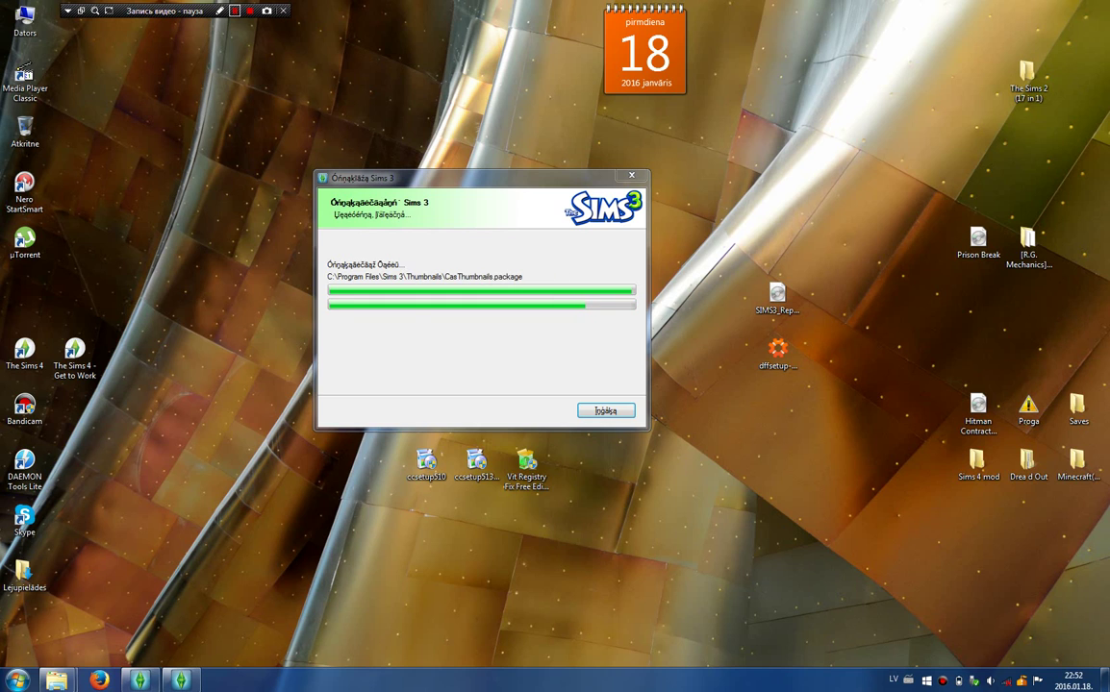
key("shift+F12")
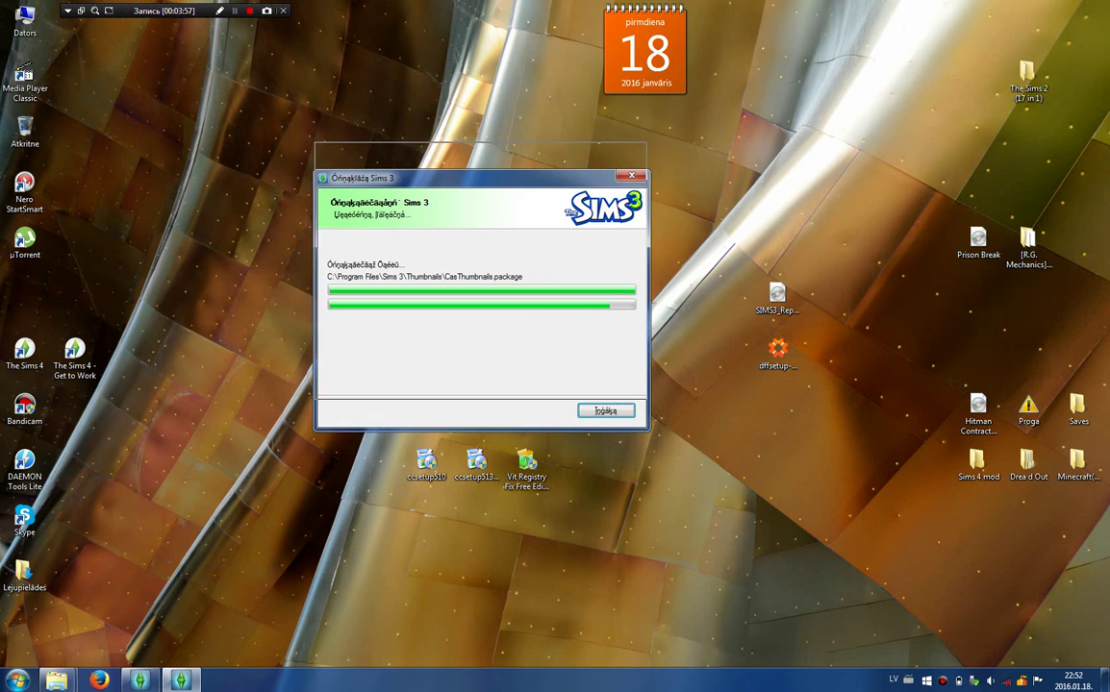
left_click_drag(481, 177, 482, 148)
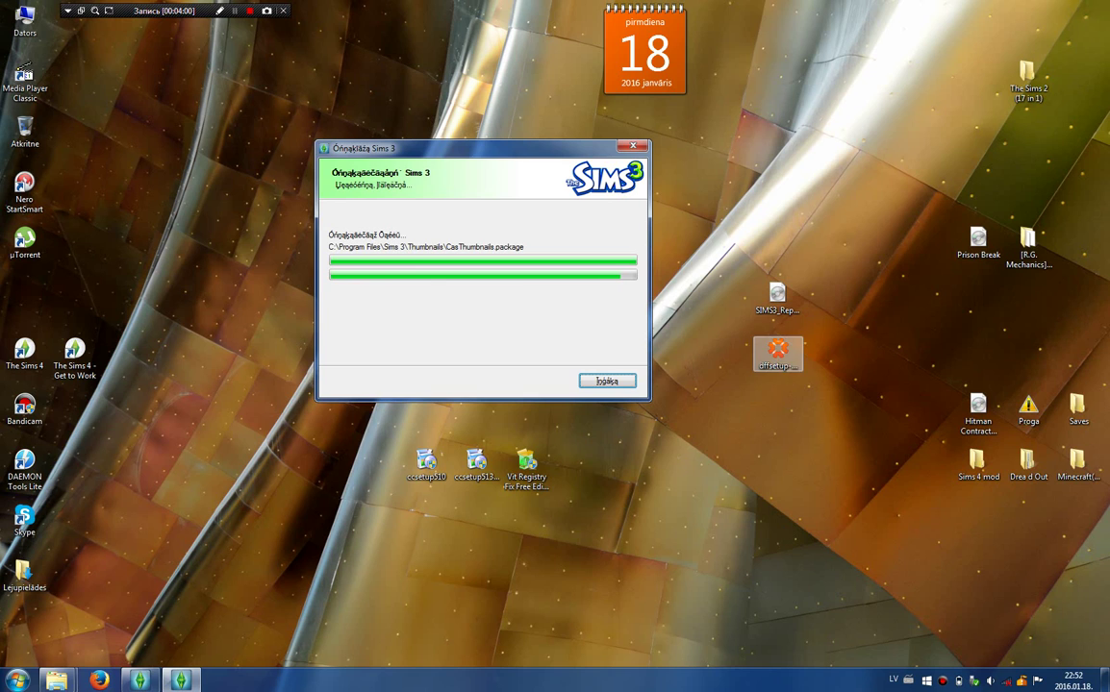
left_click(778, 354)
left_click(702, 323)
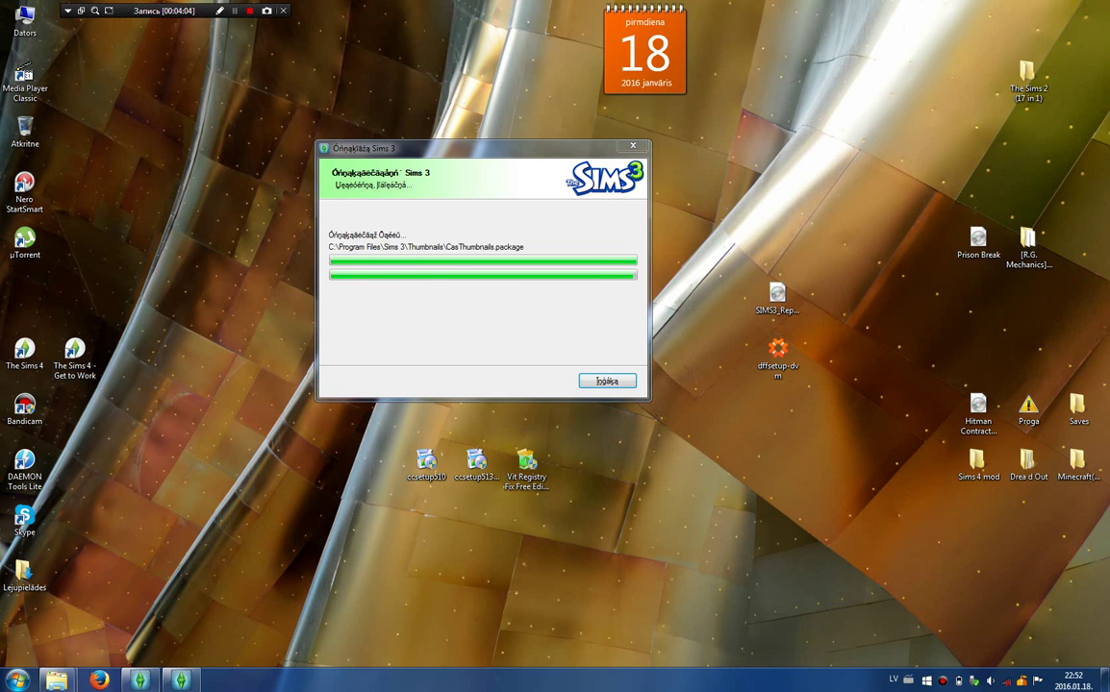
left_click_drag(178, 327, 108, 373)
Step: Finish and close the Sims 3 setup wizard, and move the new Sims 3 shortcut to the middle of the desktop
left_click_drag(538, 224, 464, 123)
left_click(280, 341)
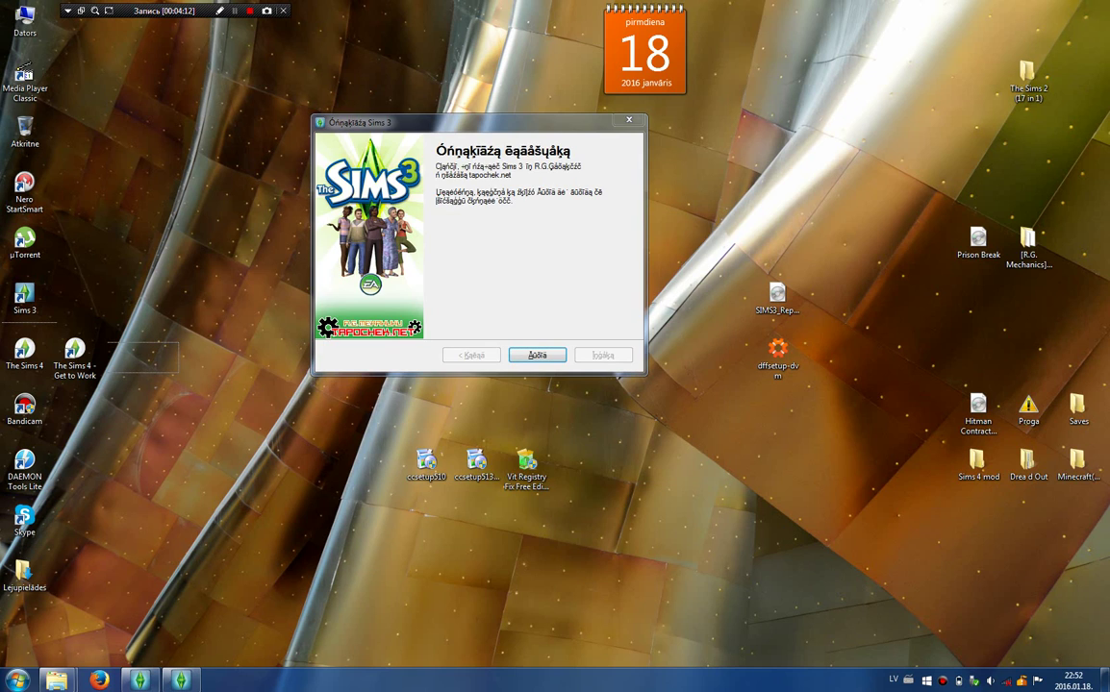
left_click(537, 354)
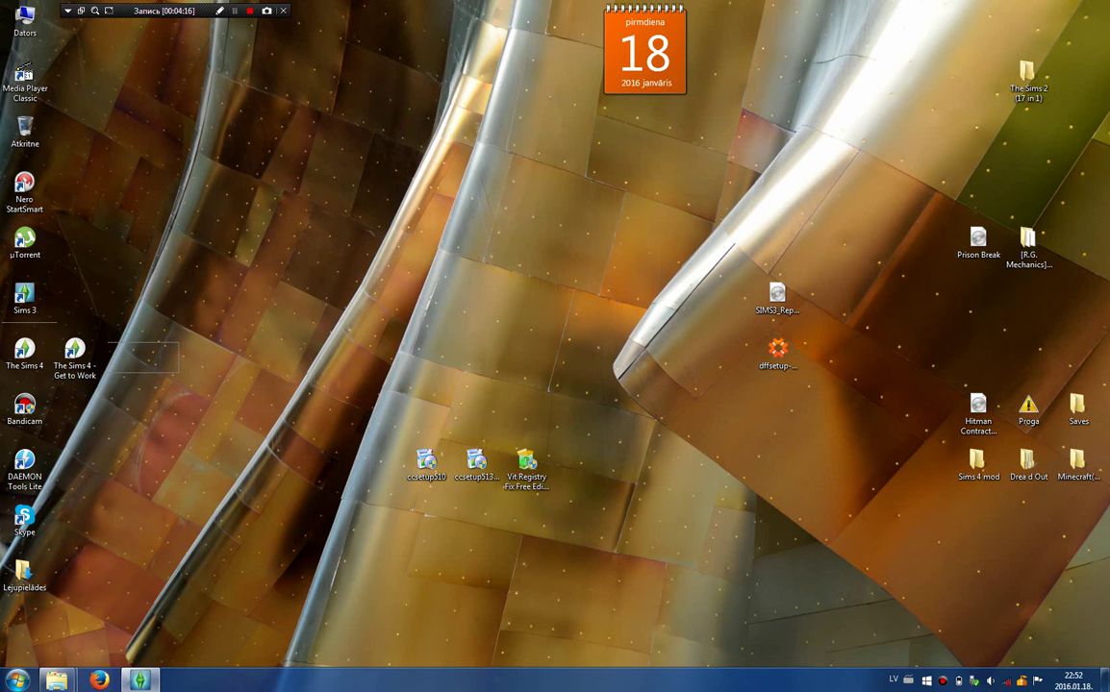
left_click_drag(164, 11, 277, 55)
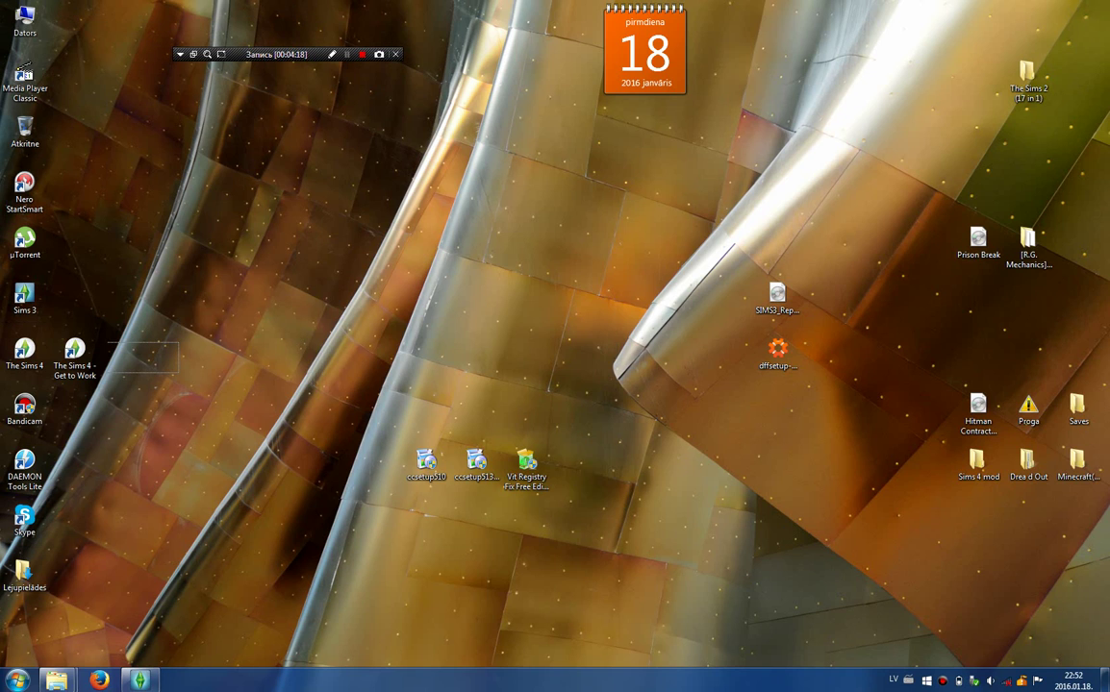
left_click_drag(24, 293, 476, 243)
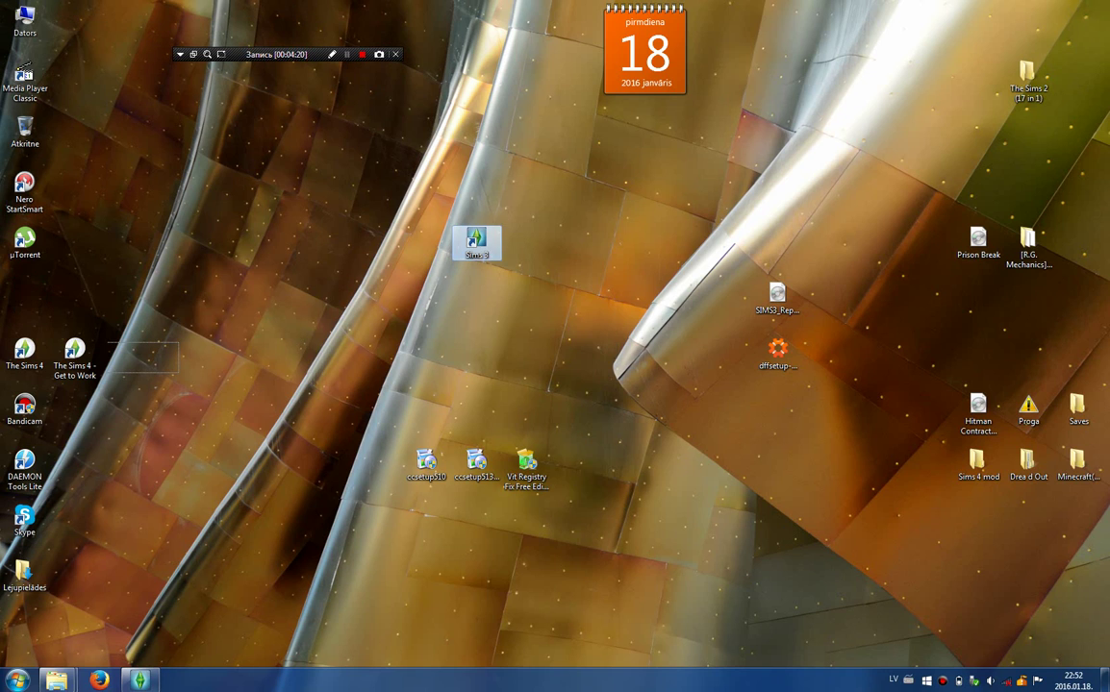
Step: Examine the general, shortcut, compatibility and other pages of the Sims 3 shortcut's properties, and close them without changes
left_click_drag(370, 170, 527, 273)
right_click(471, 247)
left_click(712, 557)
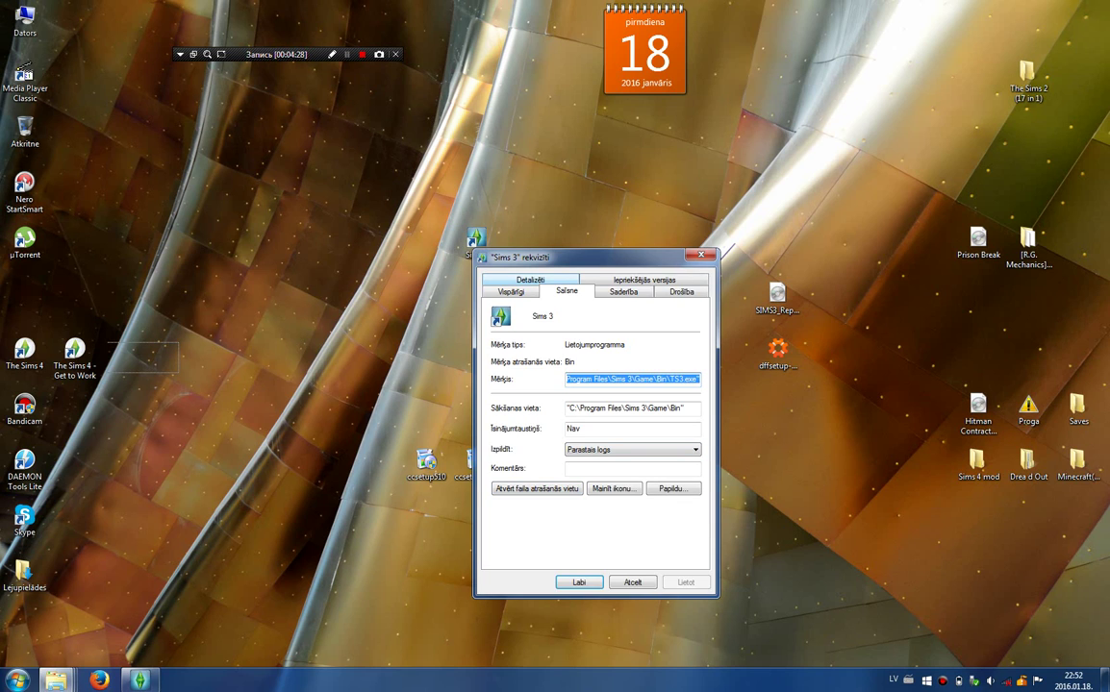
left_click(512, 291)
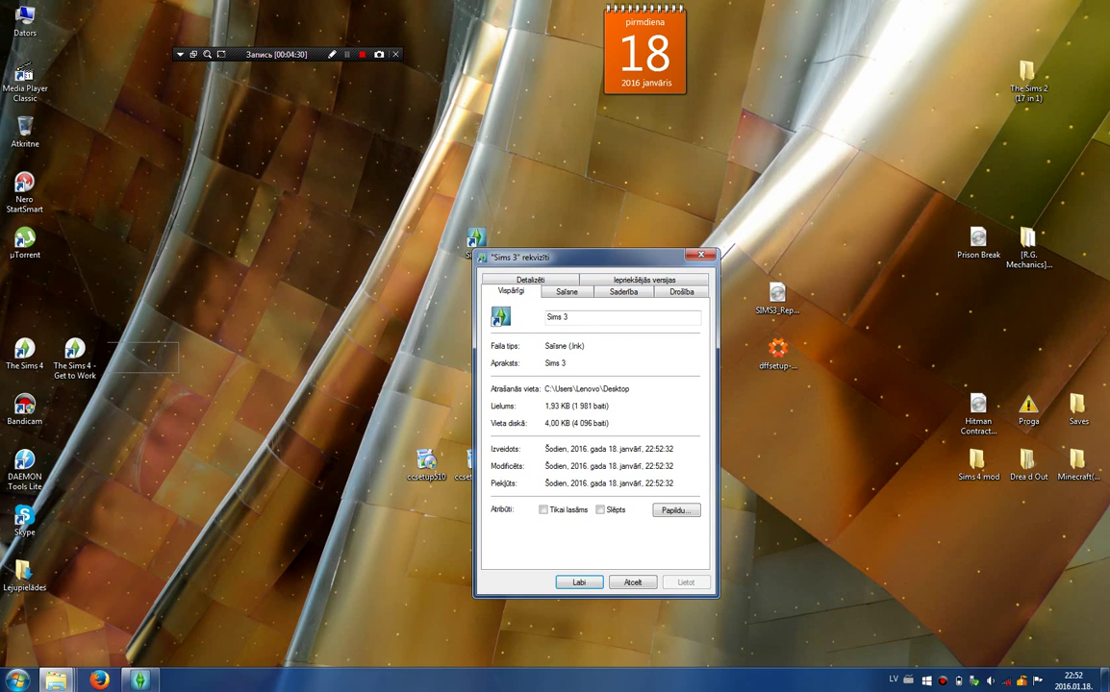
key("ctrl+Tab")
key("ctrl+Tab")
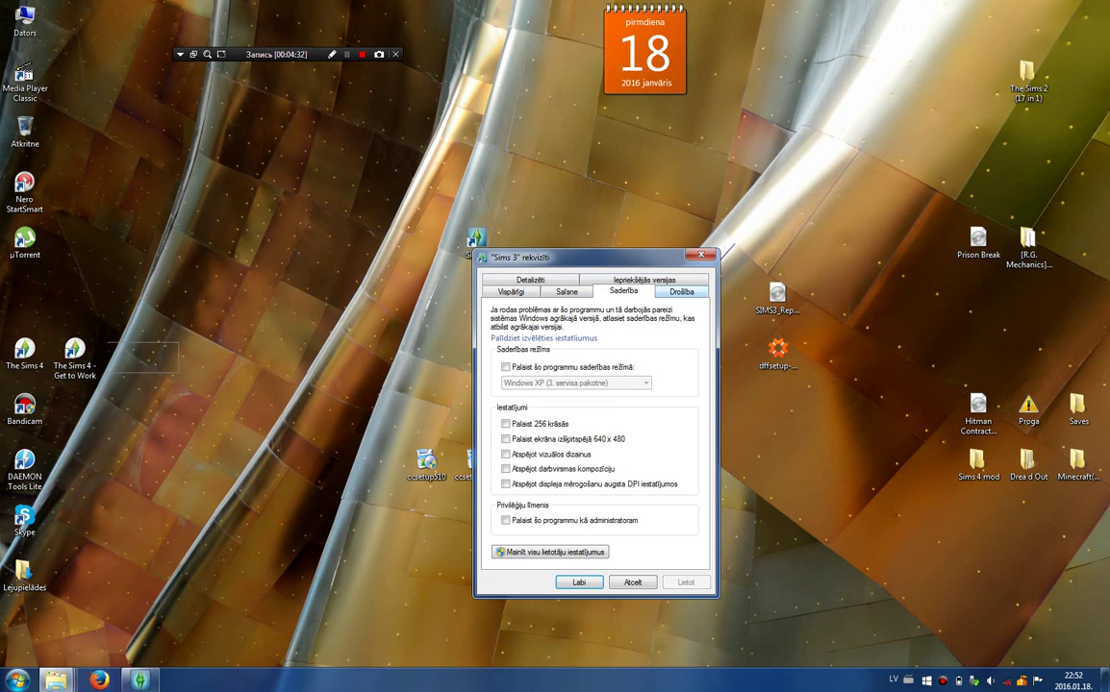
key("ctrl+Tab")
key("ctrl+Tab")
key("ctrl+Tab")
key("ctrl+Tab")
key("ctrl+Tab")
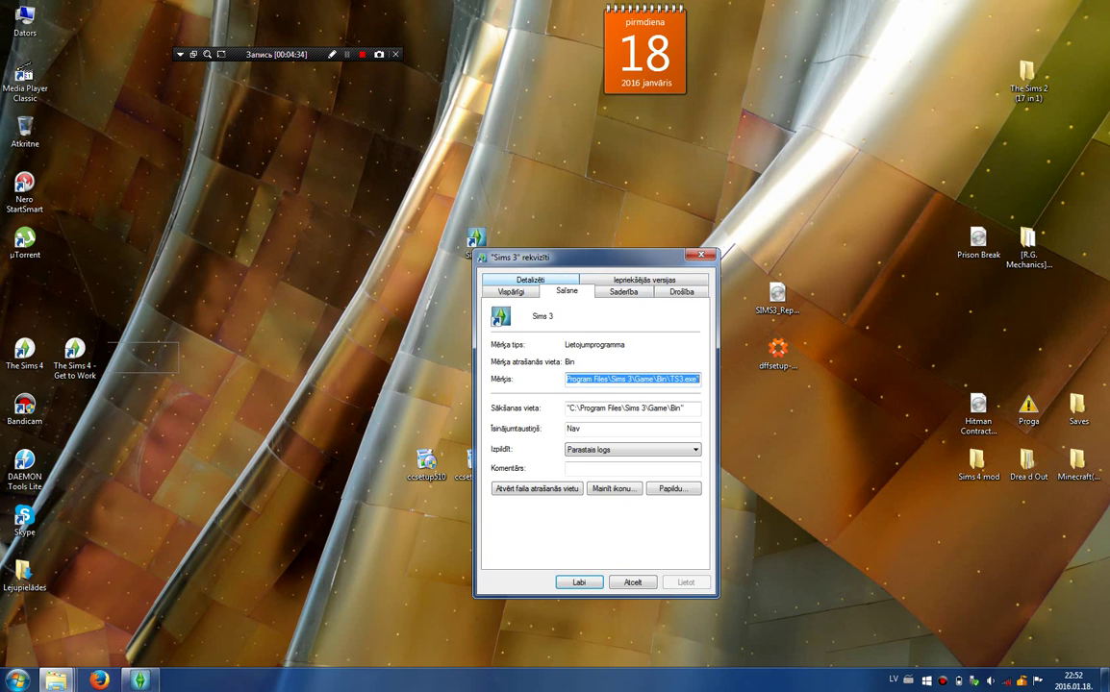
key("ctrl+Tab")
key("ctrl+Tab")
key("ctrl+Tab")
key("Escape")
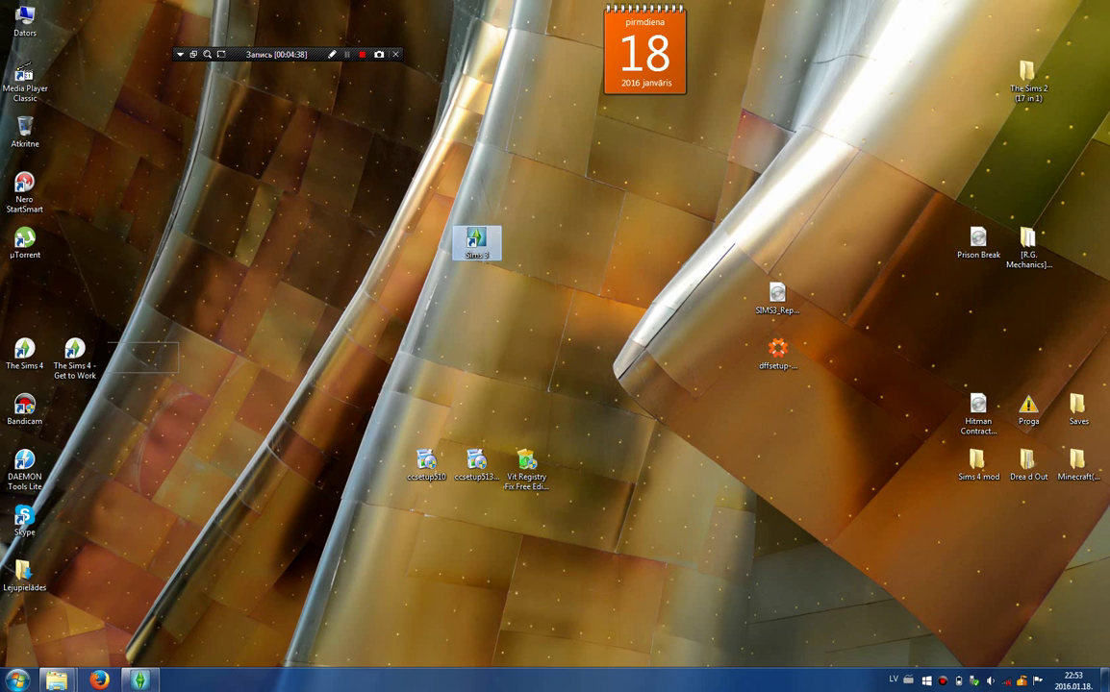
Step: Try to start the game from the Sims 3 desktop shortcut and dismiss the error message
left_click_drag(408, 204, 453, 235)
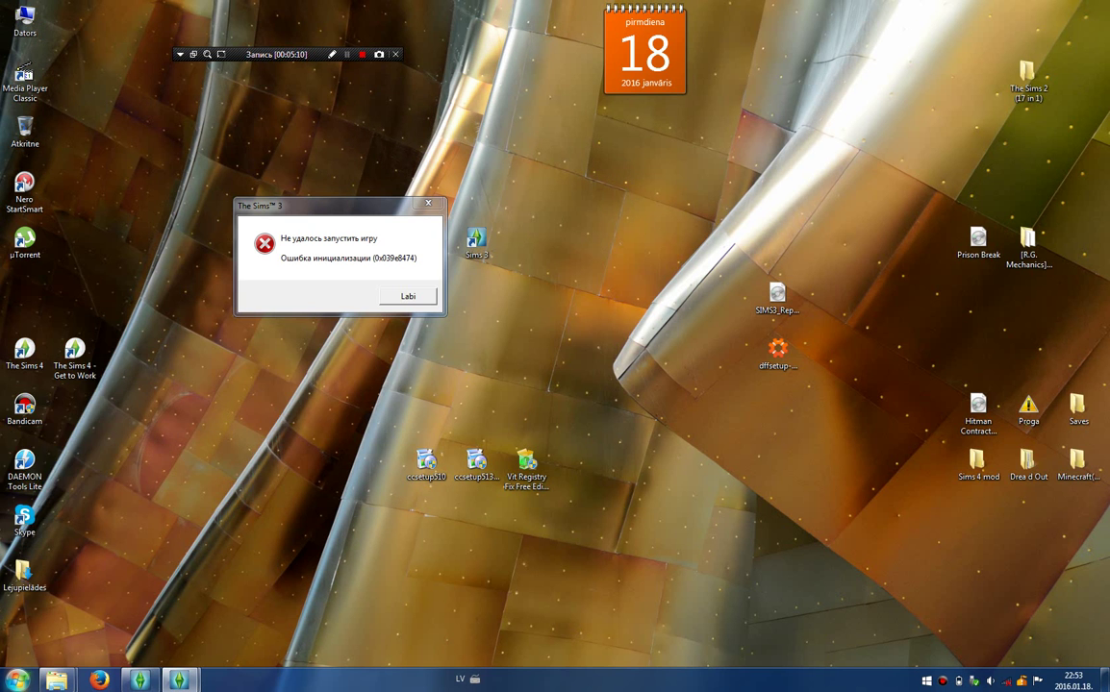
key("super")
left_click_drag(337, 206, 616, 141)
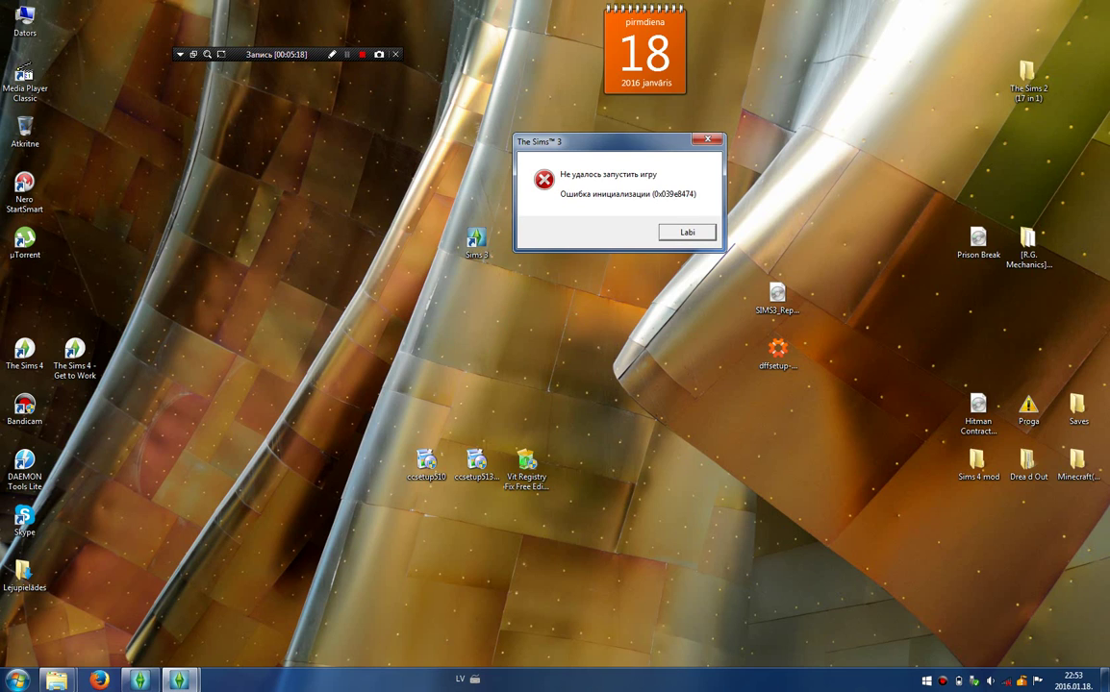
left_click(687, 233)
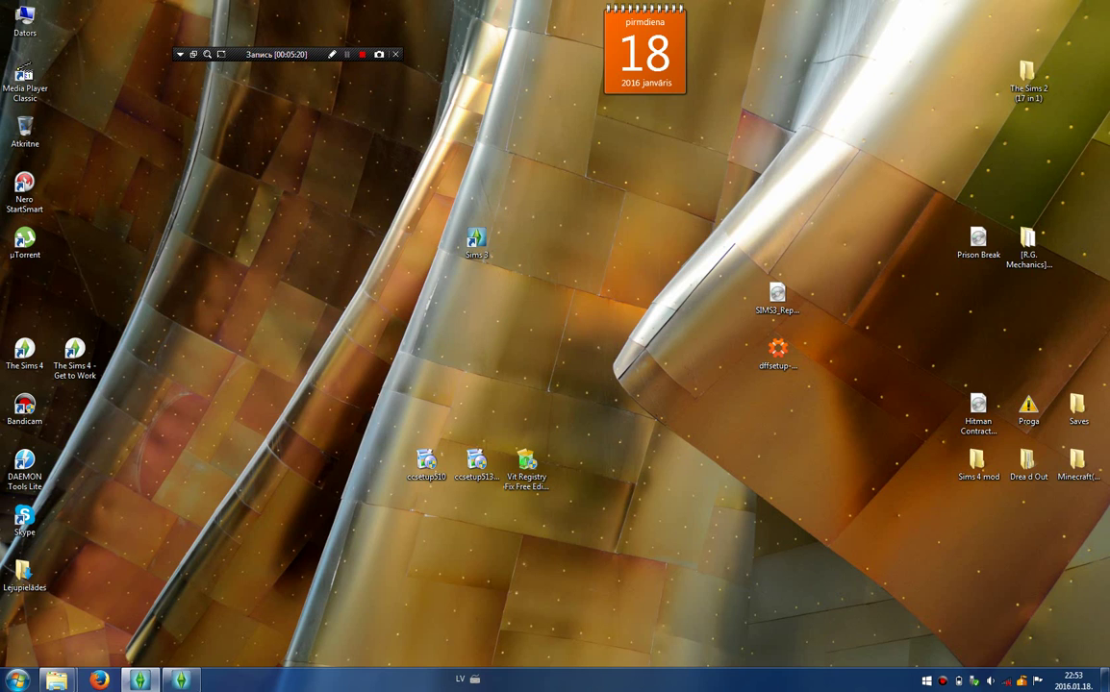
Step: Move the two ccsetup installers beside the Sims 3 shortcut and the Vit Registry Fix setup file below it
left_click_drag(345, 416, 525, 487)
left_click_drag(643, 523, 377, 245)
left_click(370, 433)
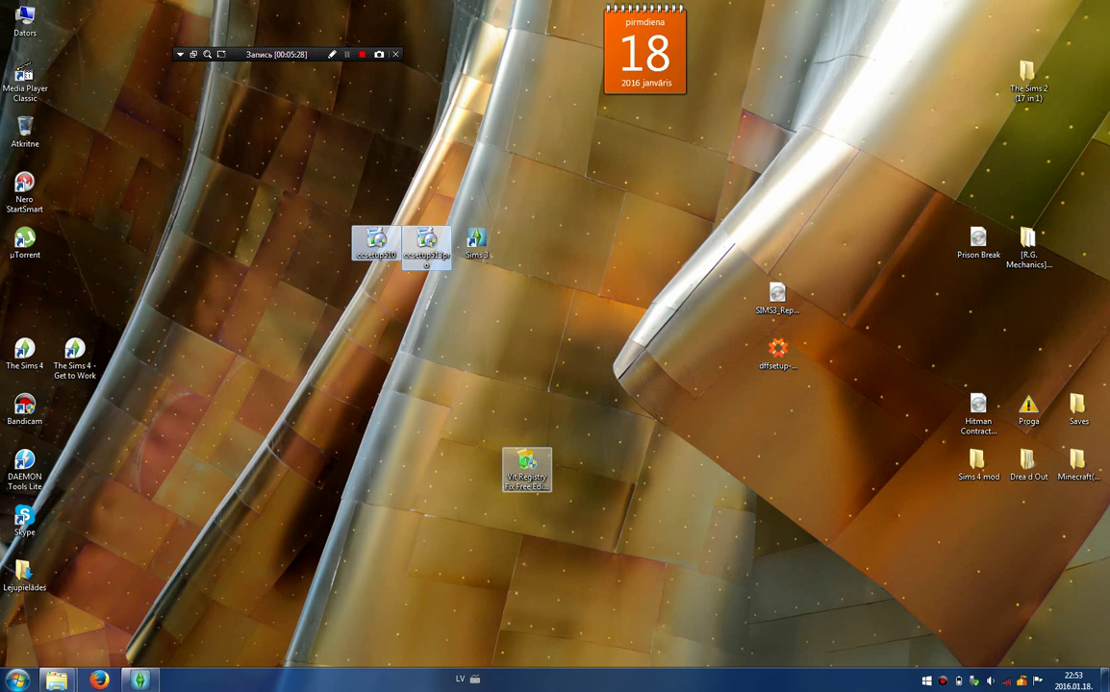
left_click_drag(526, 466, 526, 363)
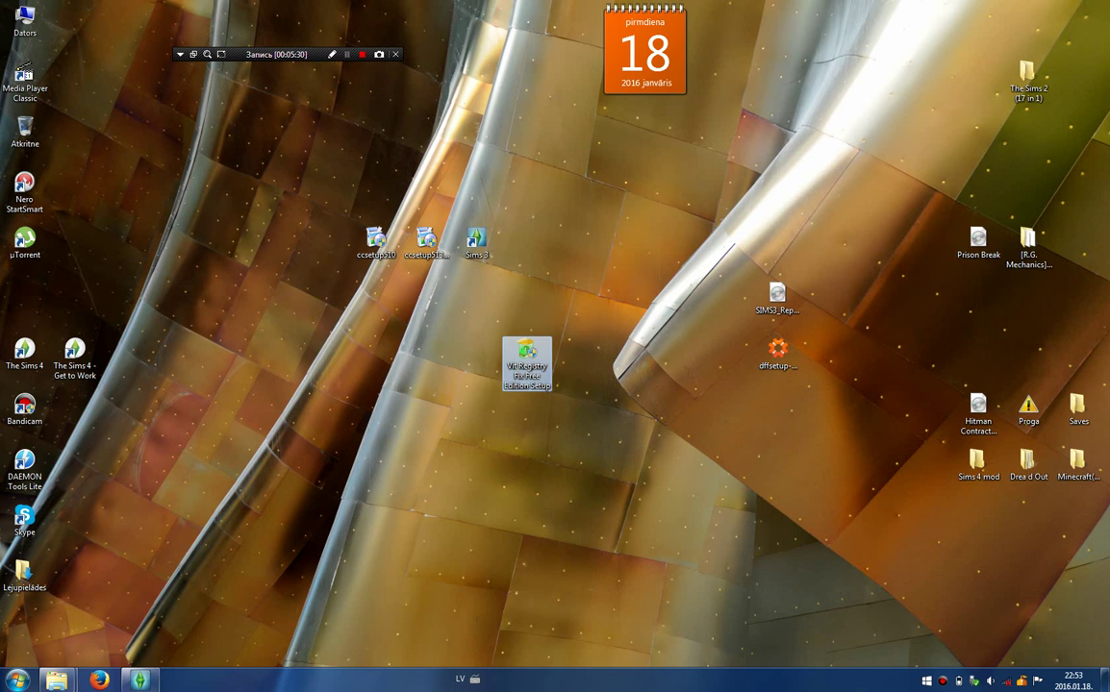
Step: Run the Vit Registry Fix setup, allow it to make changes and choose Russian as the installer language
double_click(526, 363)
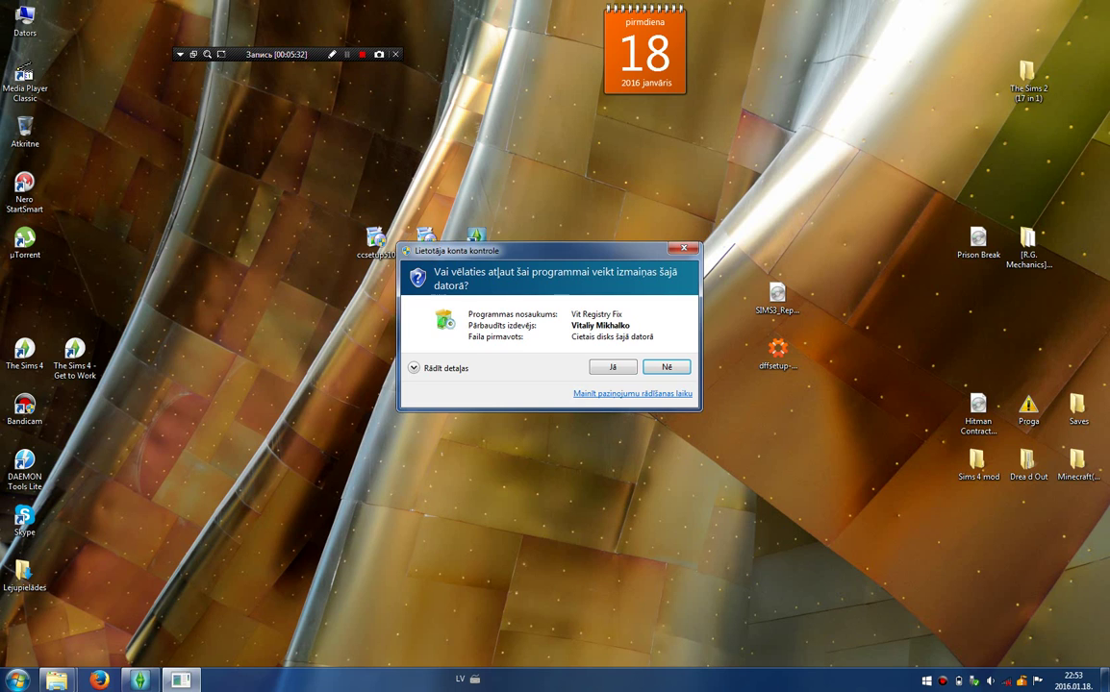
left_click(613, 367)
left_click_drag(336, 213, 178, 130)
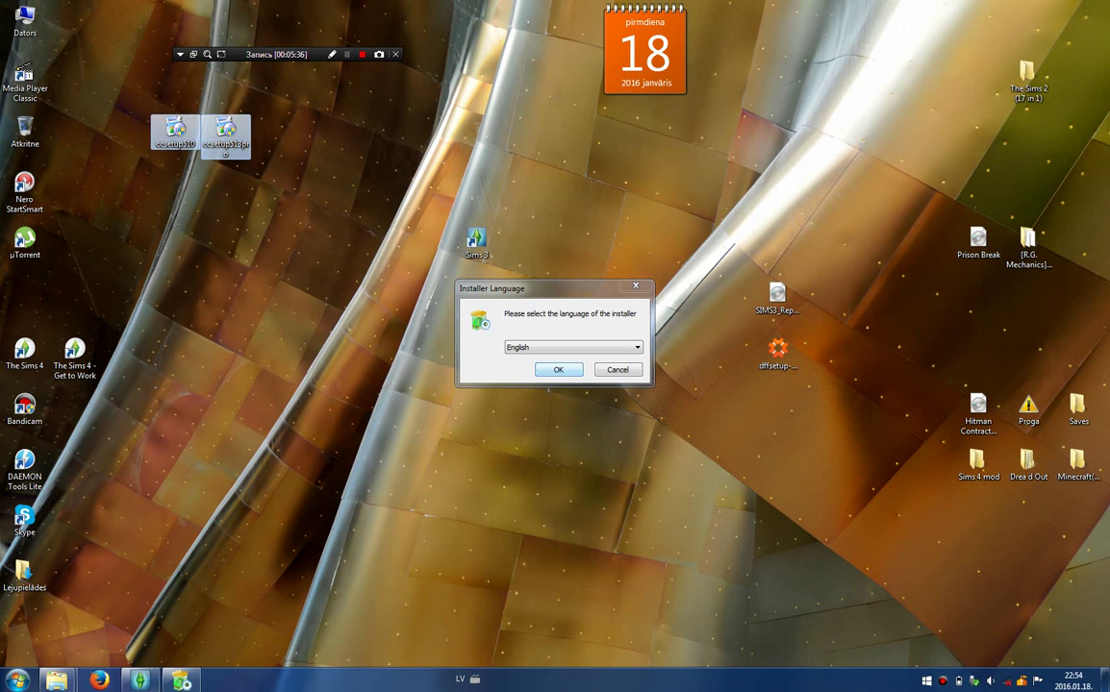
left_click(529, 347)
left_click(519, 385)
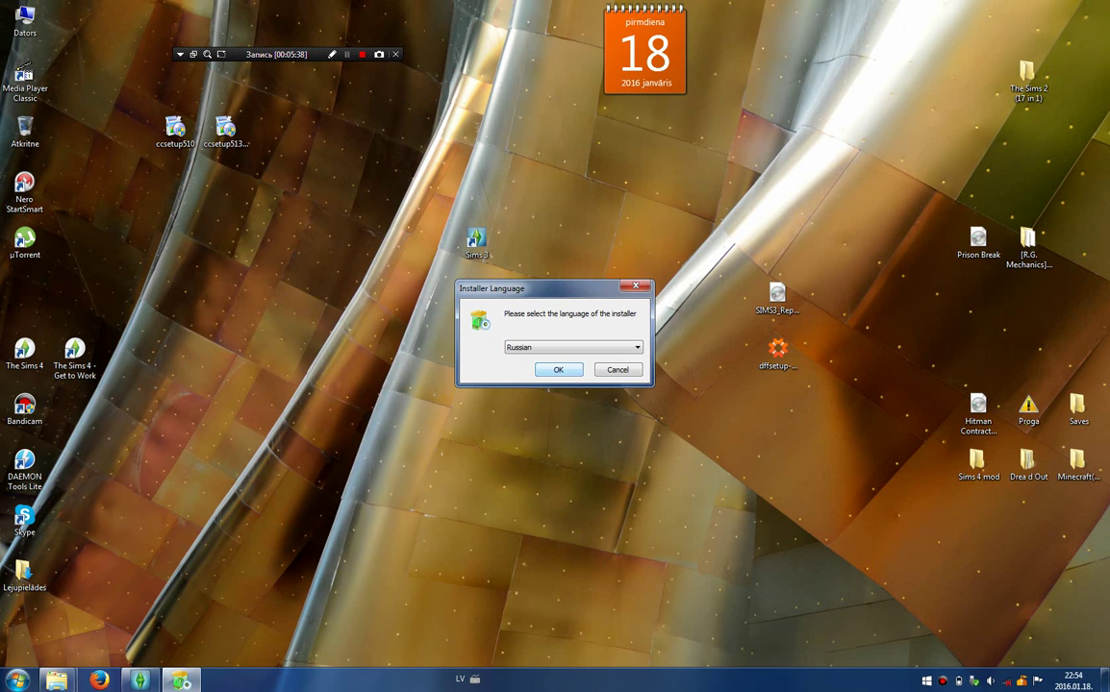
left_click(560, 370)
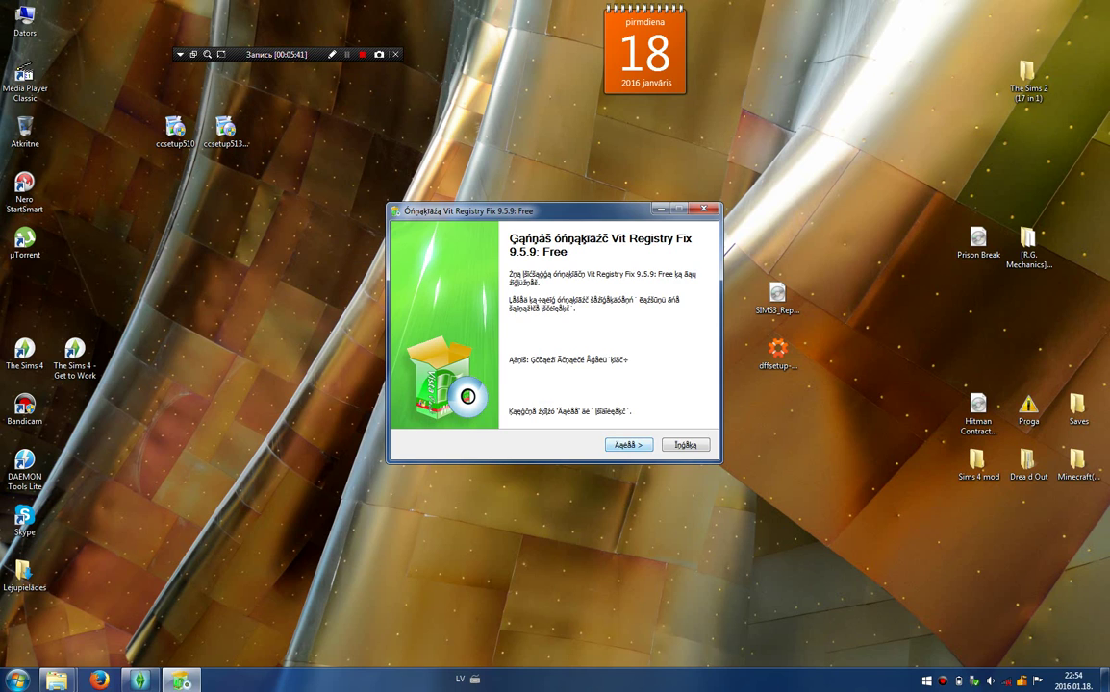
Step: Install Vit Registry Fix 9.5.9 Free into C:\Program Files\VITSOFT\Vit Registry Fix and close the finished wizard
key("Return")
key("Return")
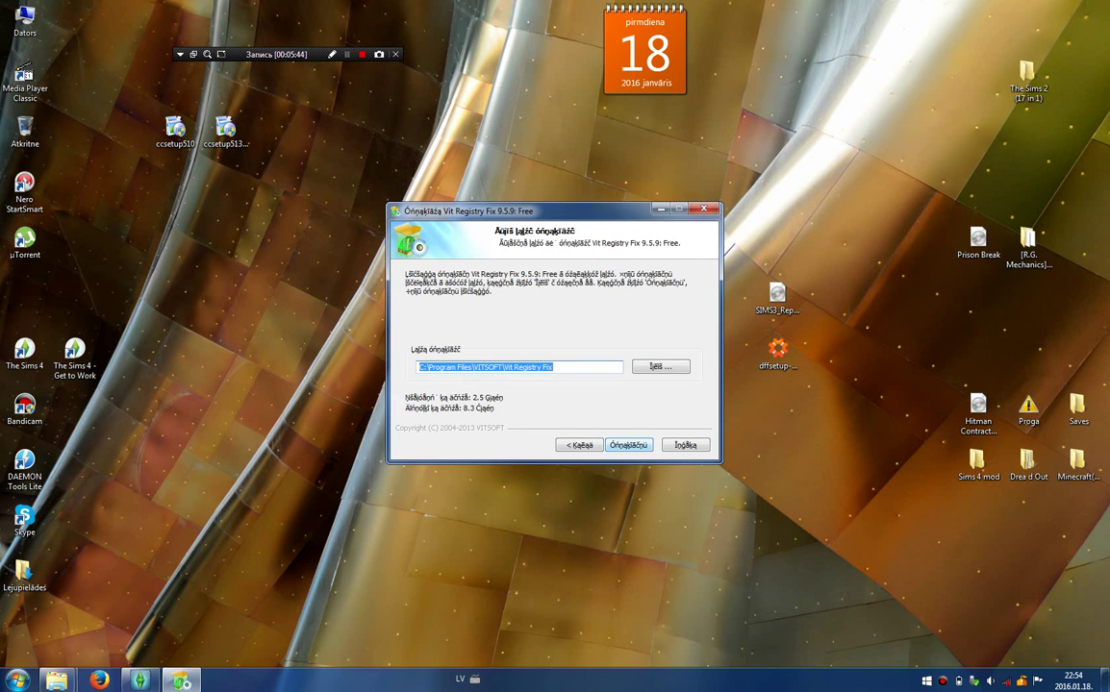
key("Return")
key("Return")
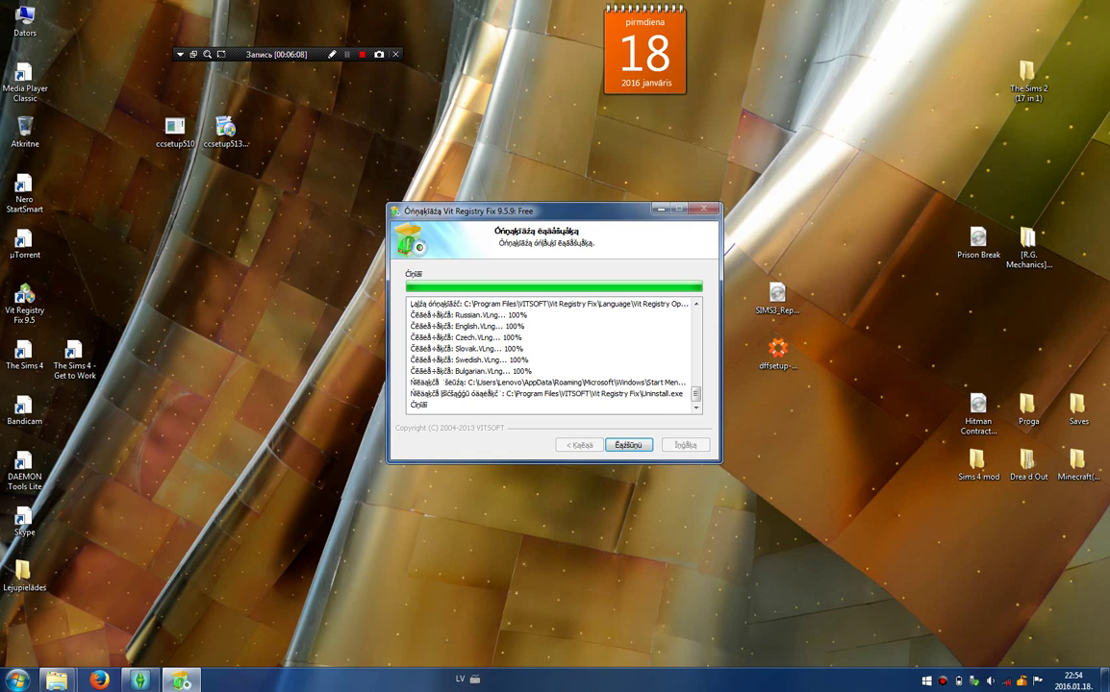
left_click_drag(558, 211, 546, 190)
left_click(616, 424)
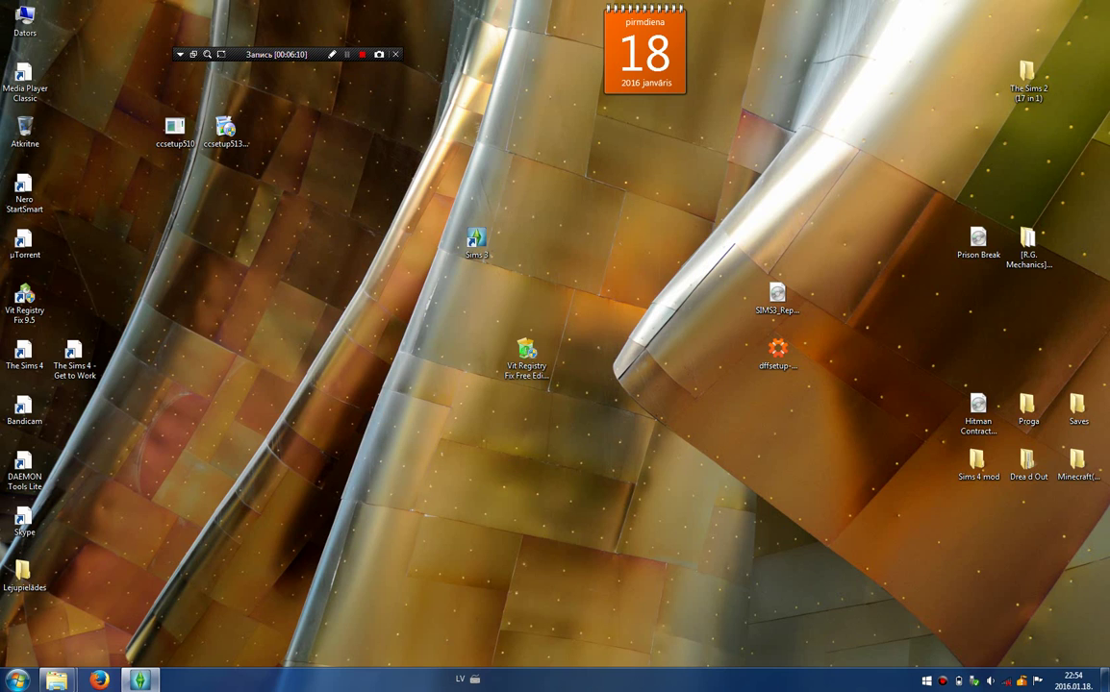
Step: Rearrange the Vit Registry Fix and Sims 3 icons on the desktop, start Vit Registry Fix 9.5 and dismiss the VITSOFT notice
left_click_drag(24, 300, 375, 356)
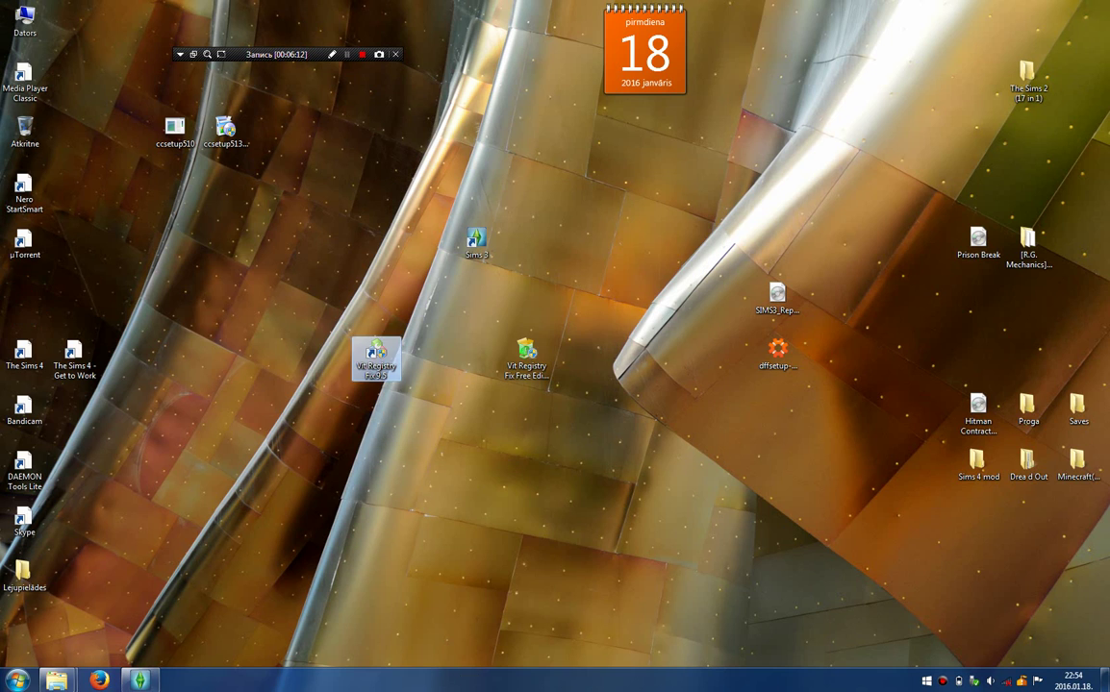
double_click(375, 356)
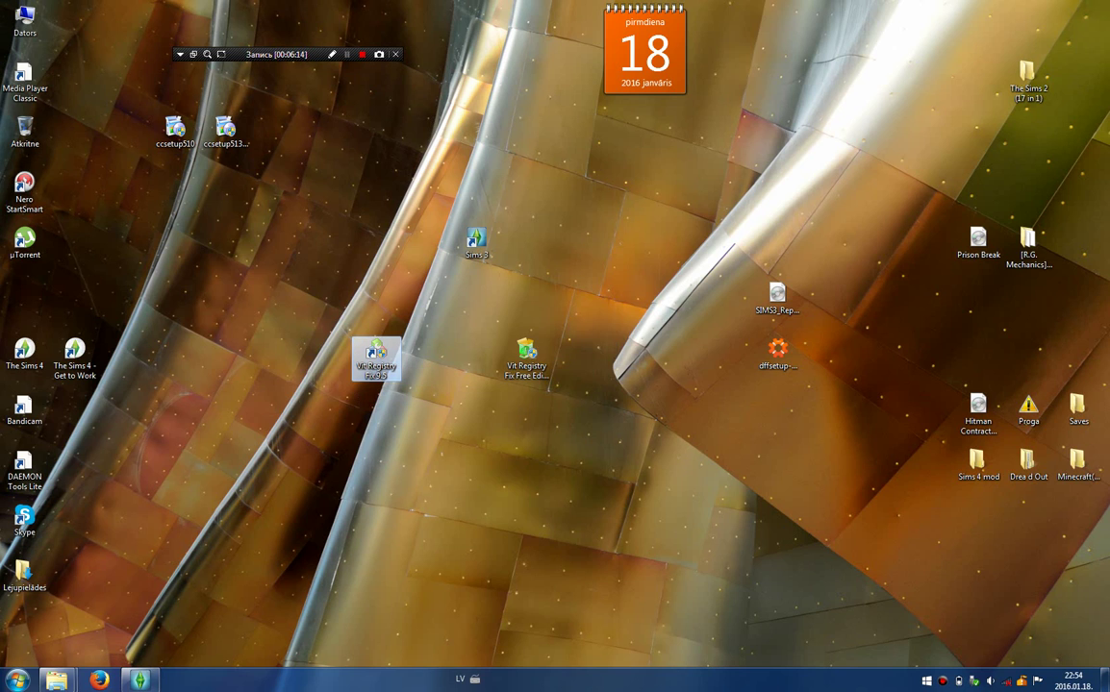
key("Return")
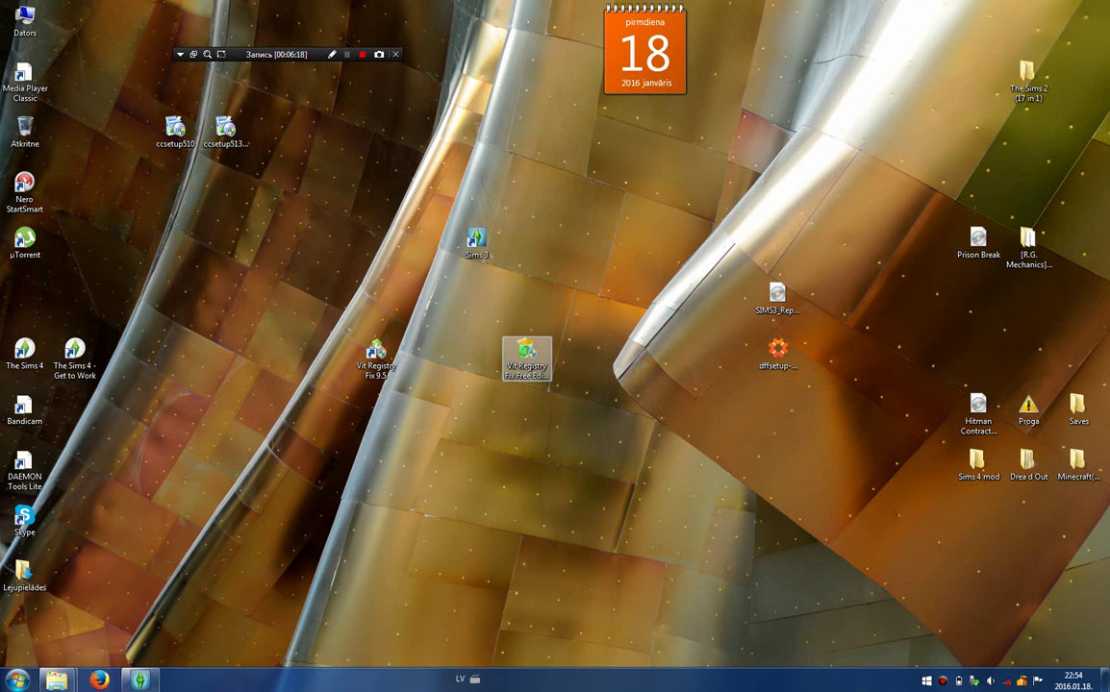
left_click_drag(527, 352, 627, 129)
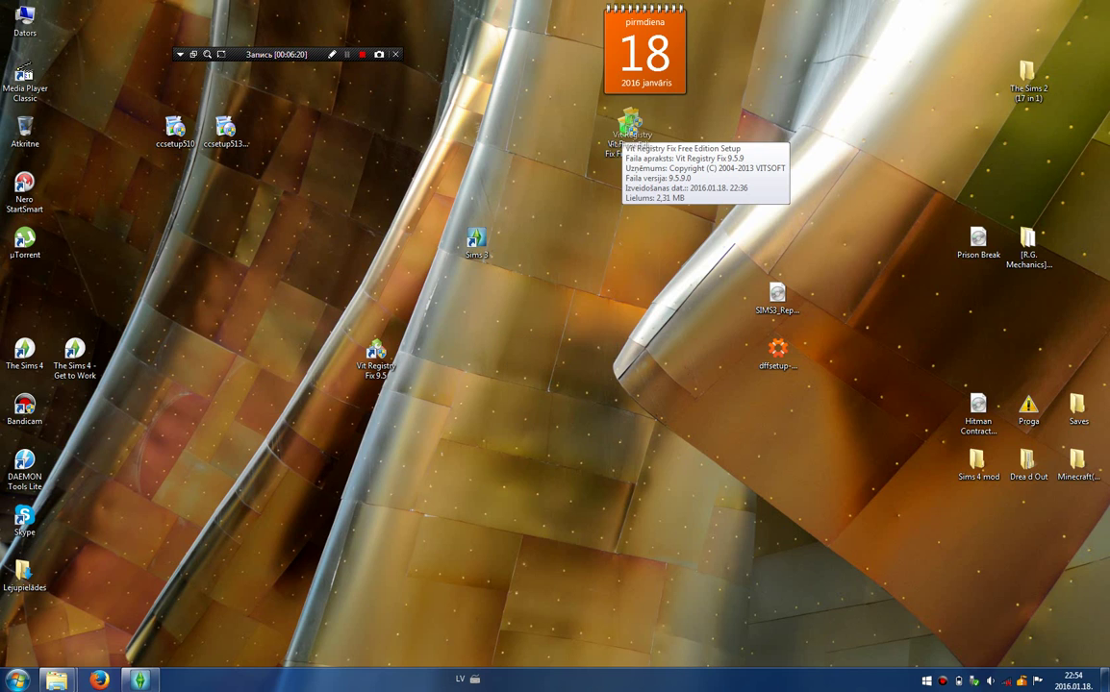
double_click(627, 129)
left_click_drag(476, 240, 424, 240)
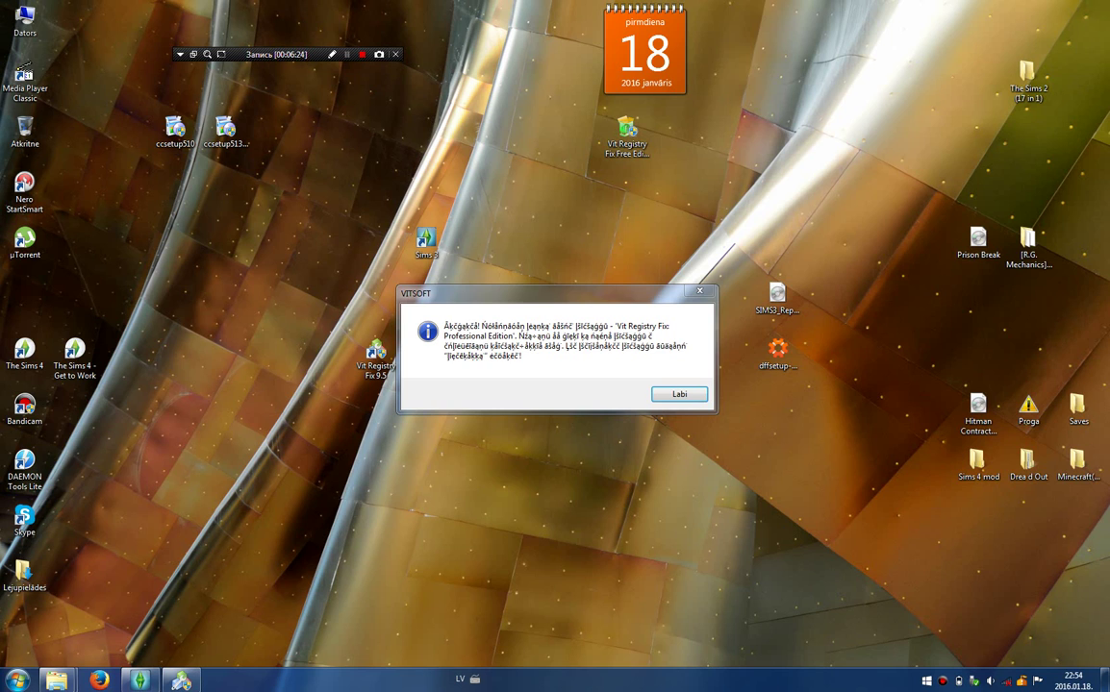
left_click(679, 394)
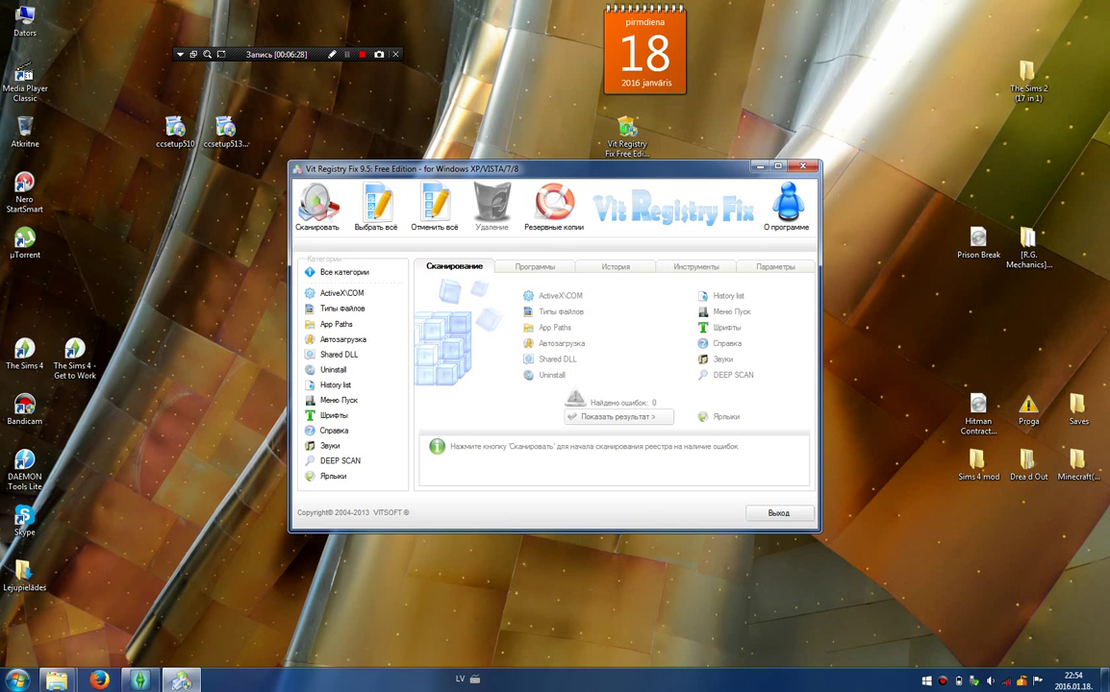
Step: Start a registry scan for errors in all categories, and reposition the Vit Registry Fix window and its desktop shortcut
left_click(316, 206)
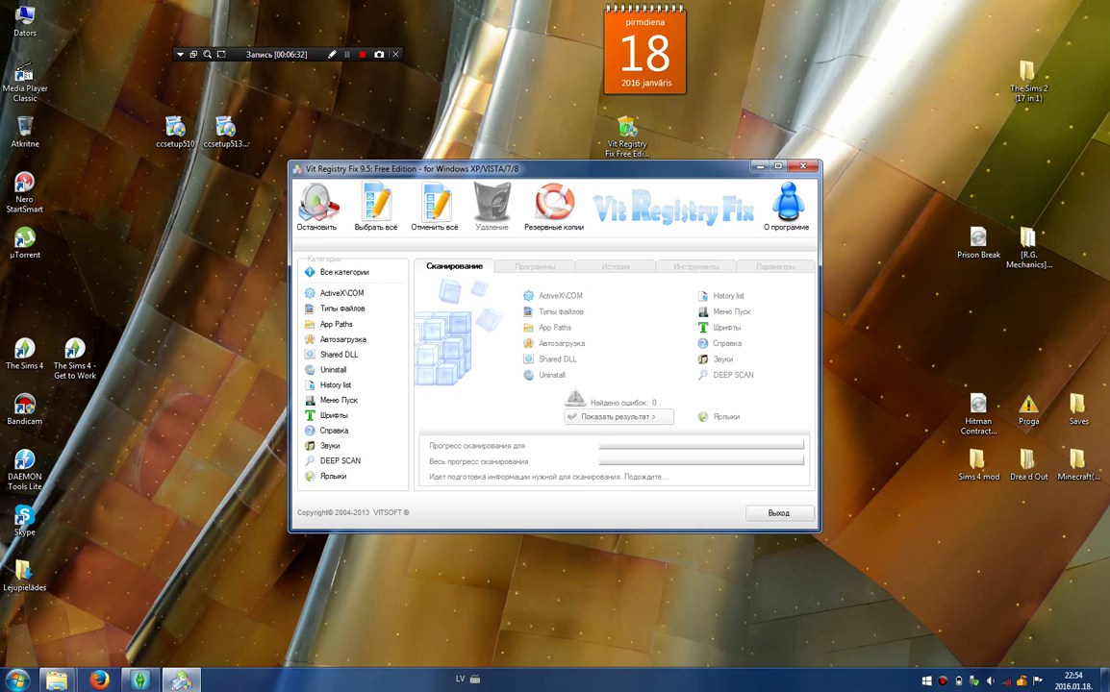
left_click_drag(538, 169, 705, 152)
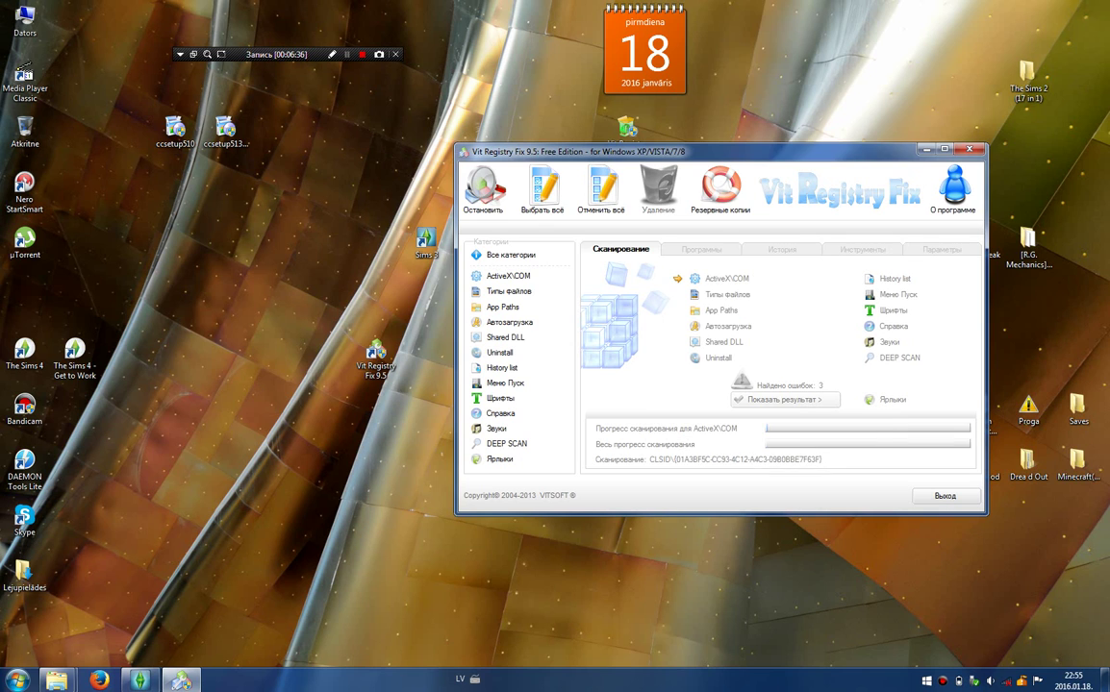
left_click_drag(375, 353, 225, 240)
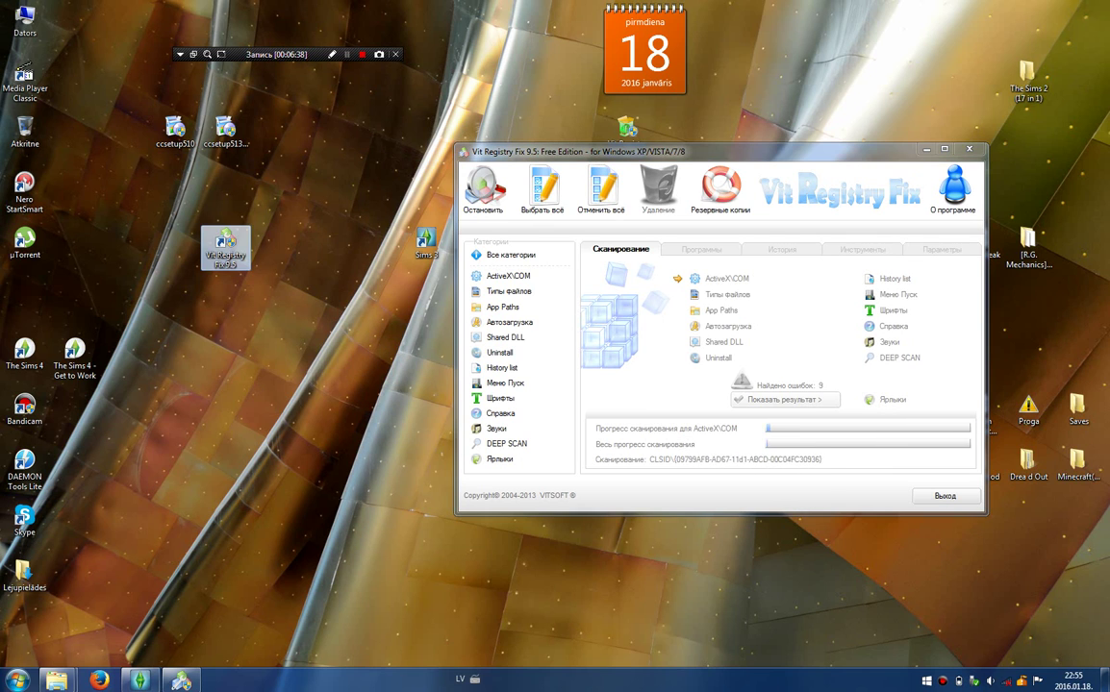
left_click_drag(625, 151, 467, 119)
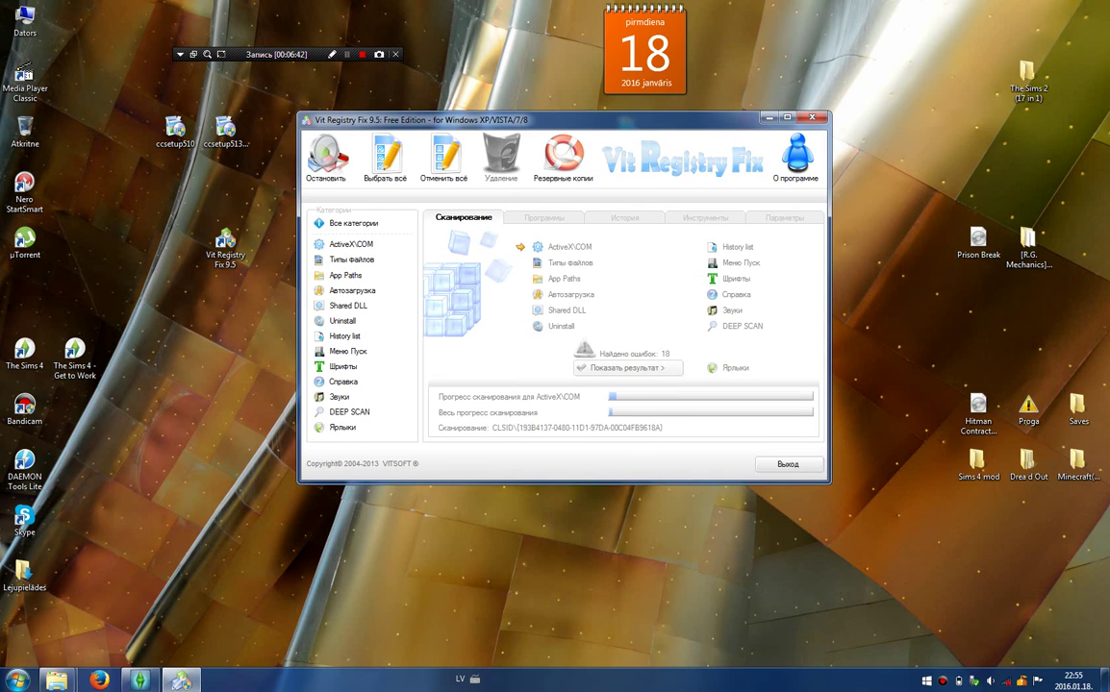
Step: Run the ccsetup513 installer, allow it to make changes and set the CCleaner Professional setup language to Русский
key("shift+F12")
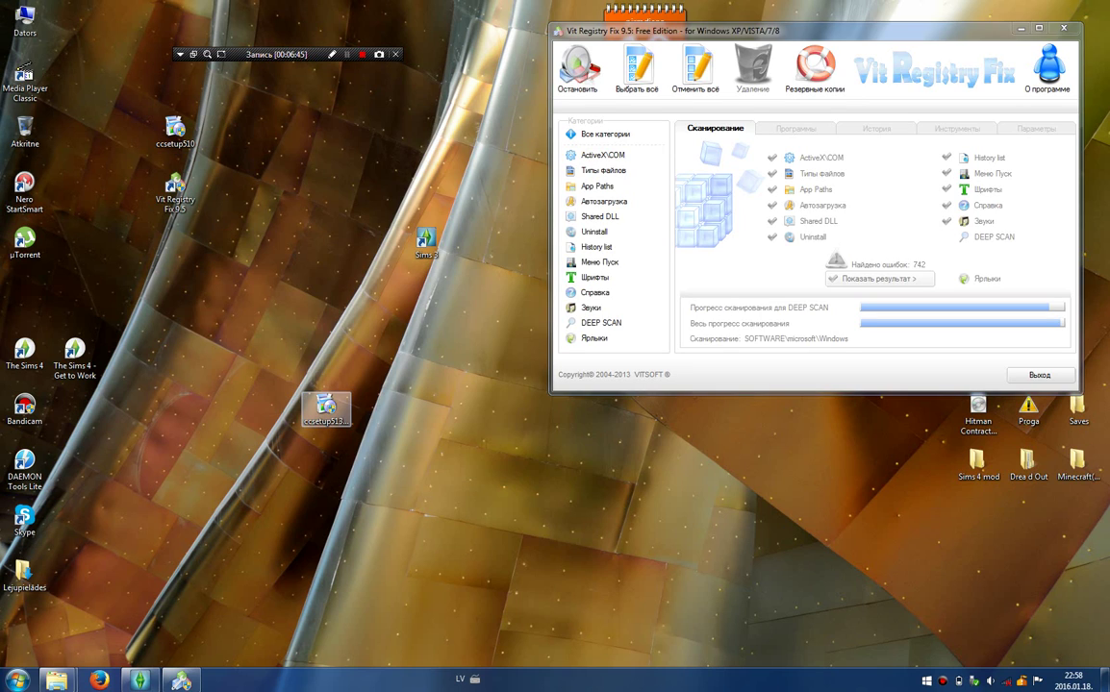
double_click(326, 409)
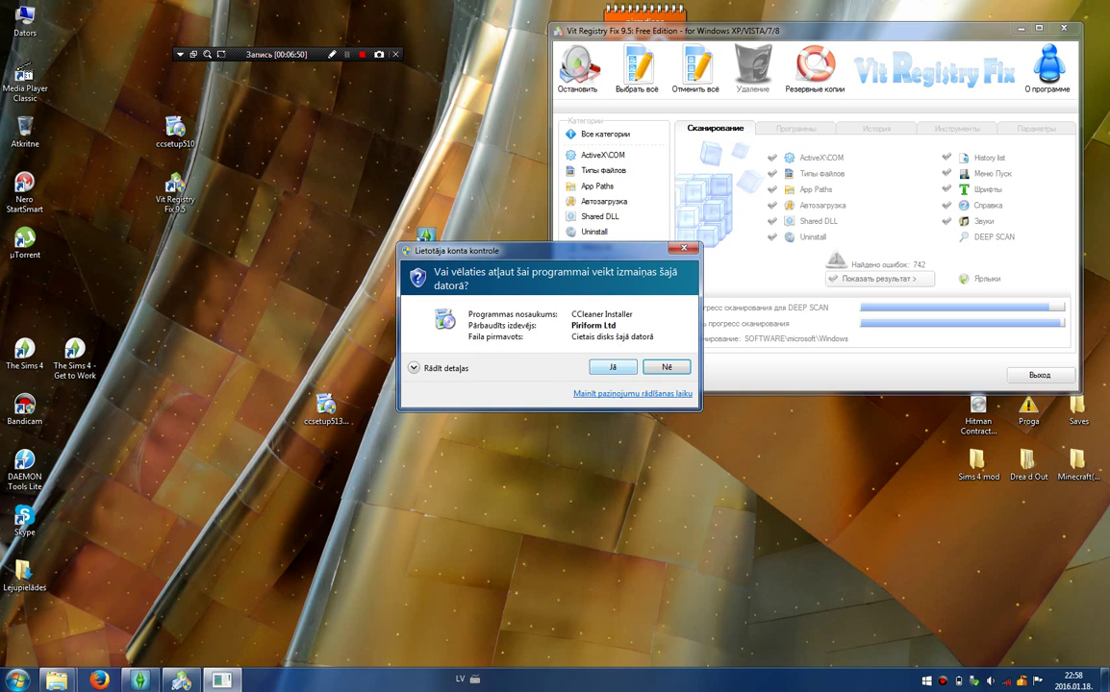
left_click(613, 367)
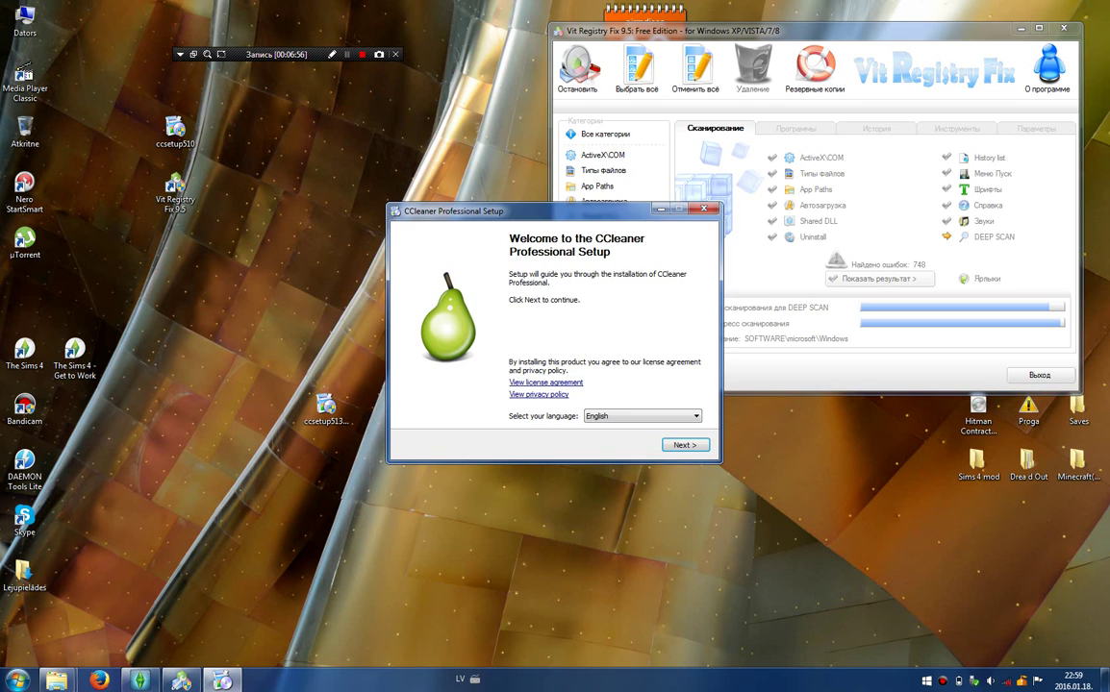
left_click_drag(548, 210, 407, 158)
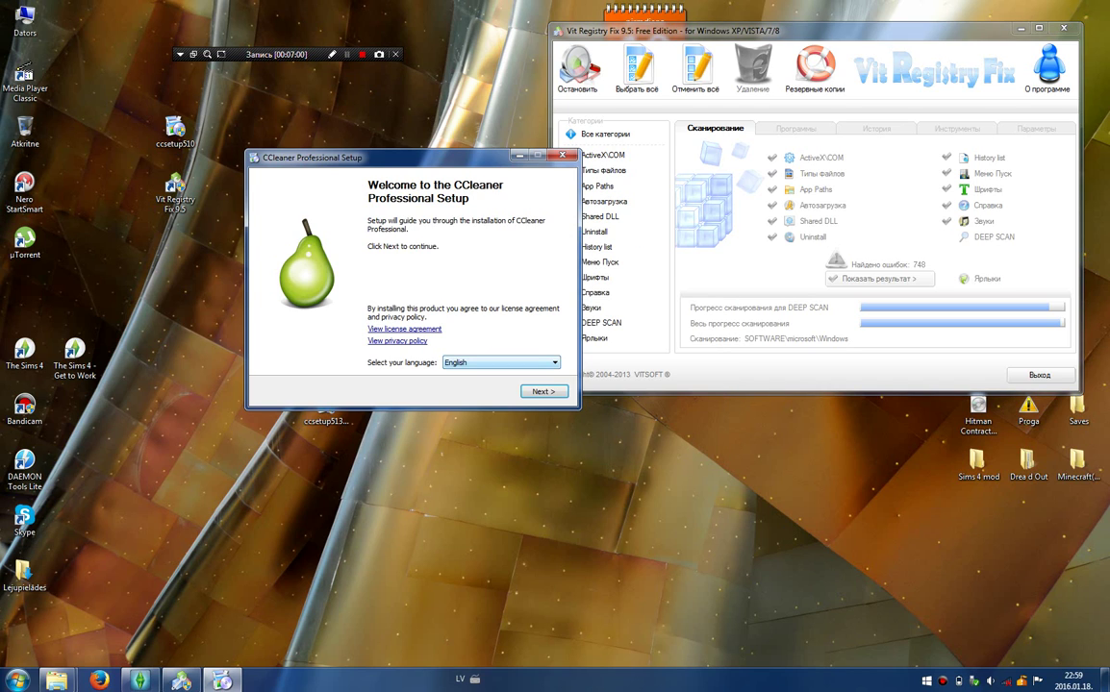
left_click(501, 362)
scroll(495, 577, "down", 1)
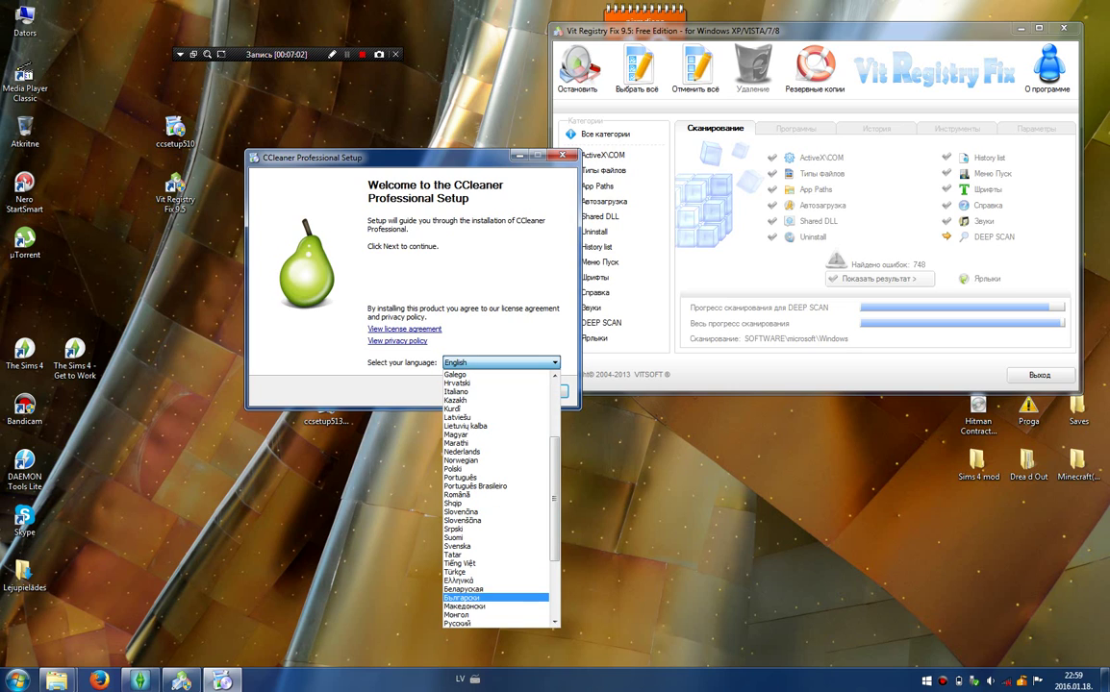
key("Down")
key("Down")
key("Down")
key("Return")
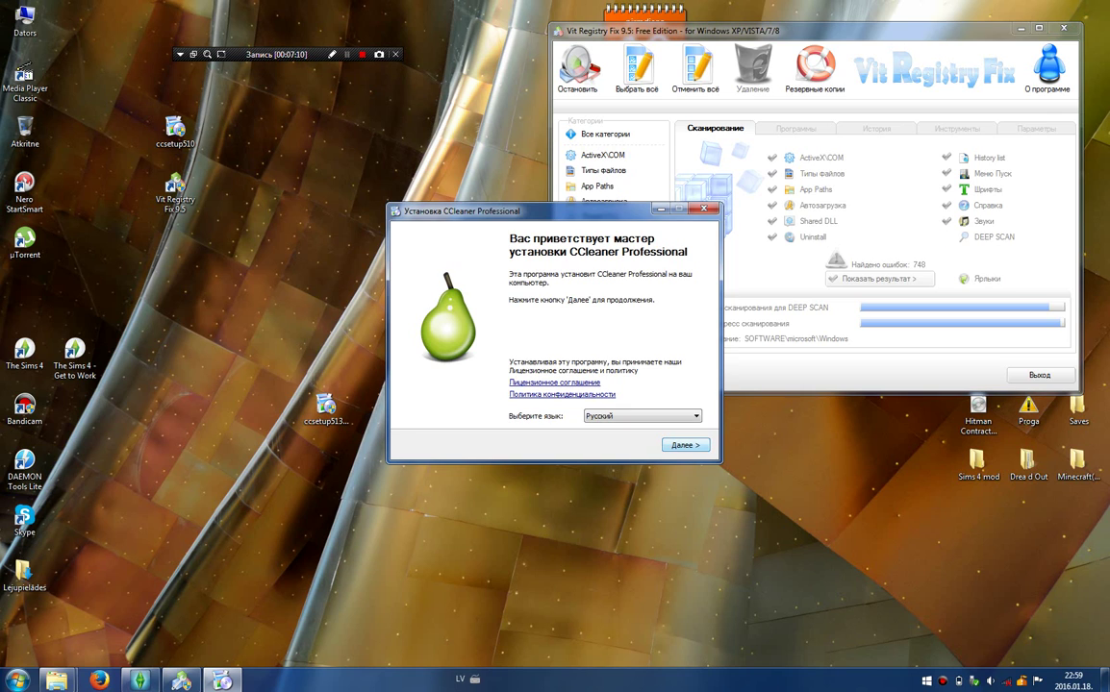
Step: Install CCleaner Professional with the default options and without Google Chrome, showing the installation details
key("Return")
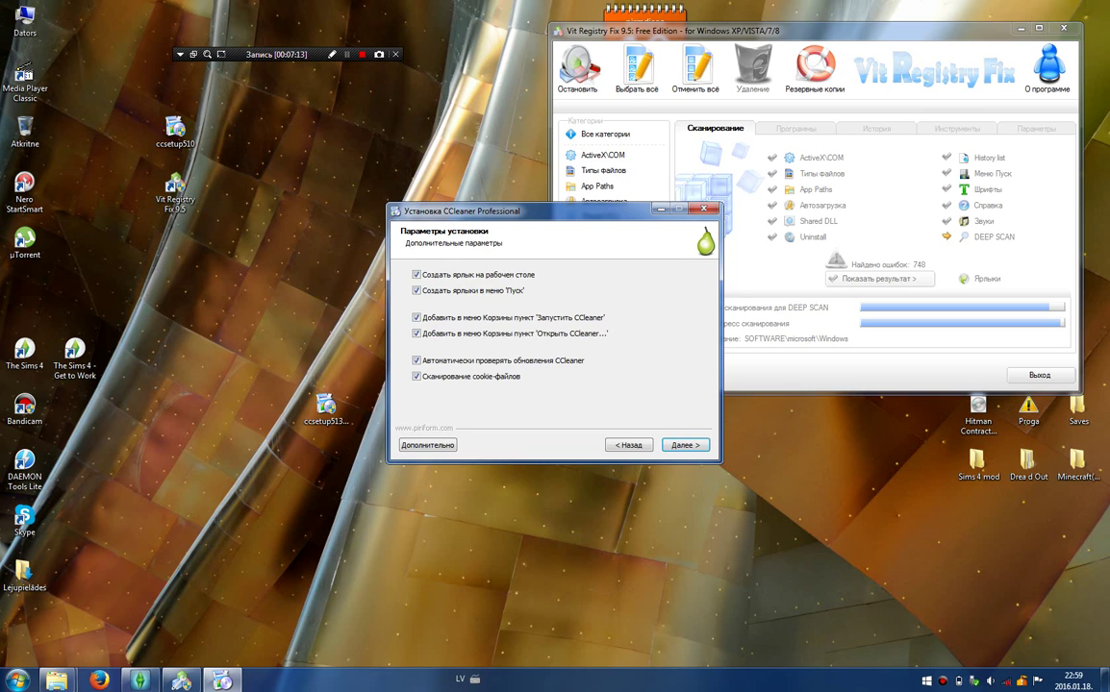
key("Return")
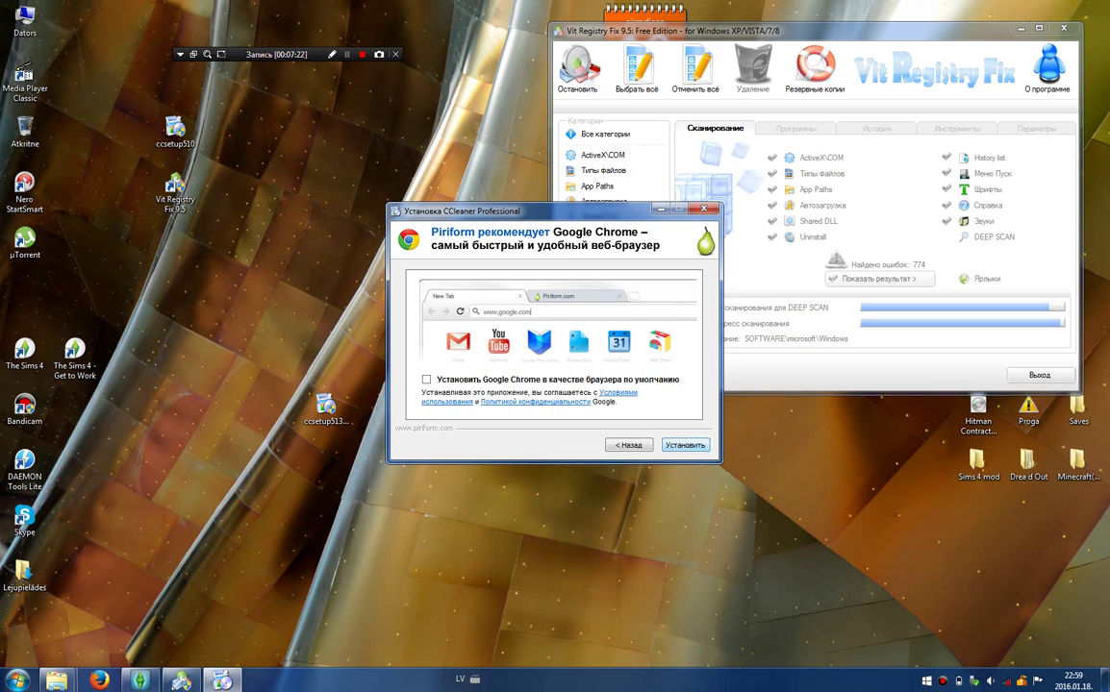
left_click(686, 445)
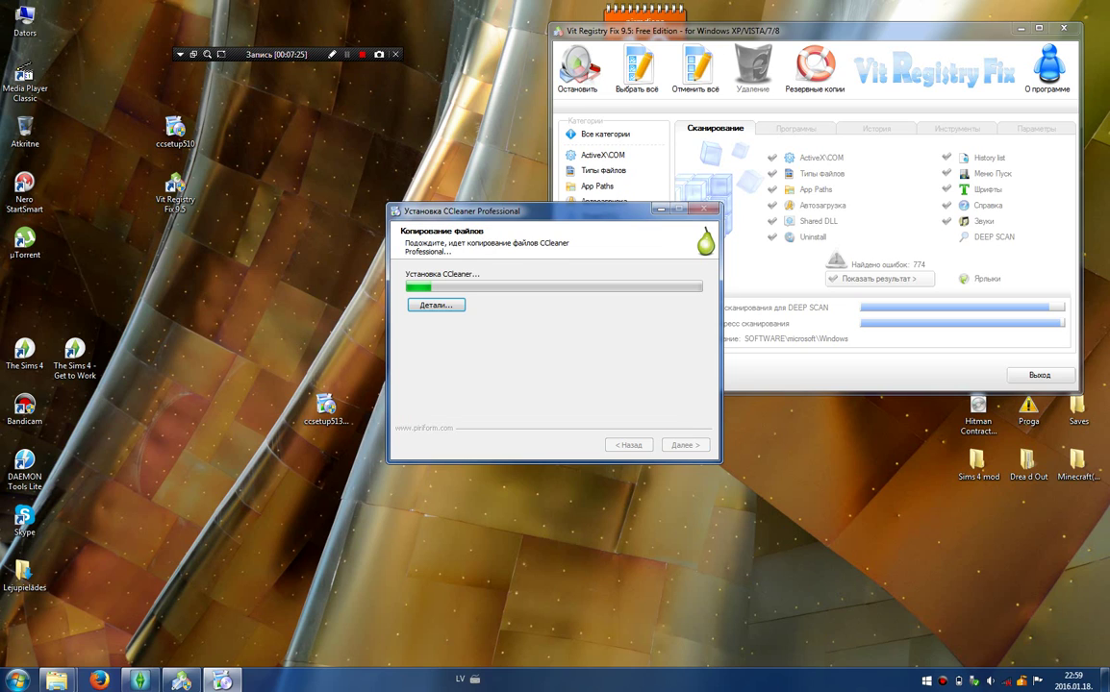
key("Return")
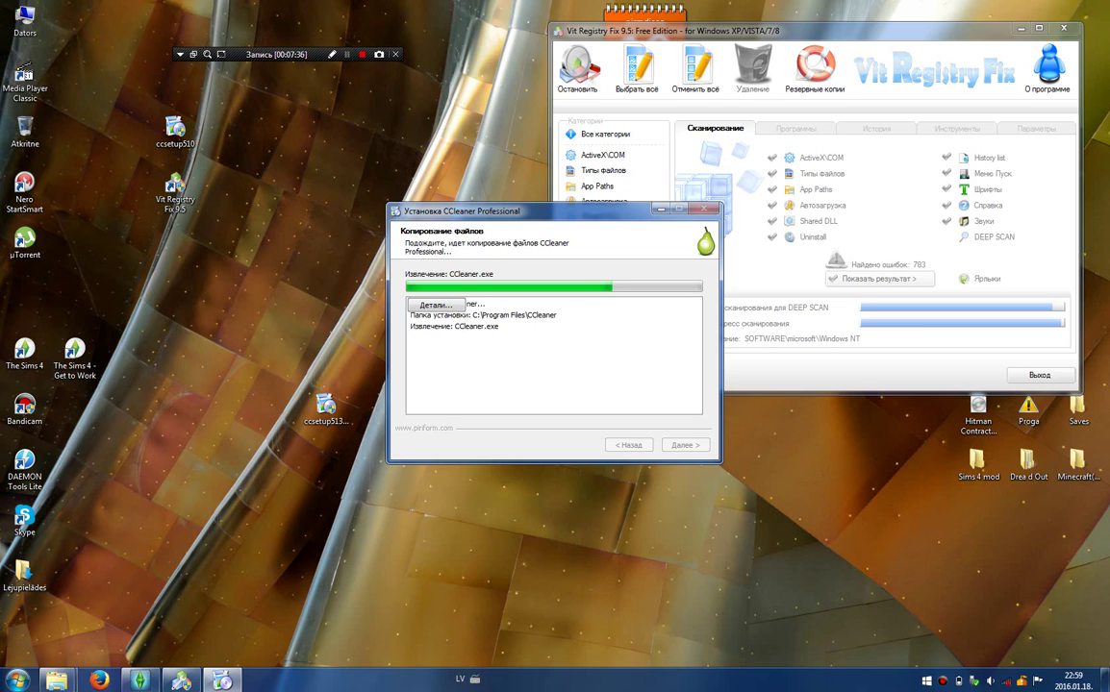
Step: Move the ccsetup513 installer and the Vit Registry Fix 9.5 shortcut to free spots on the desktop
left_click_drag(325, 406, 527, 29)
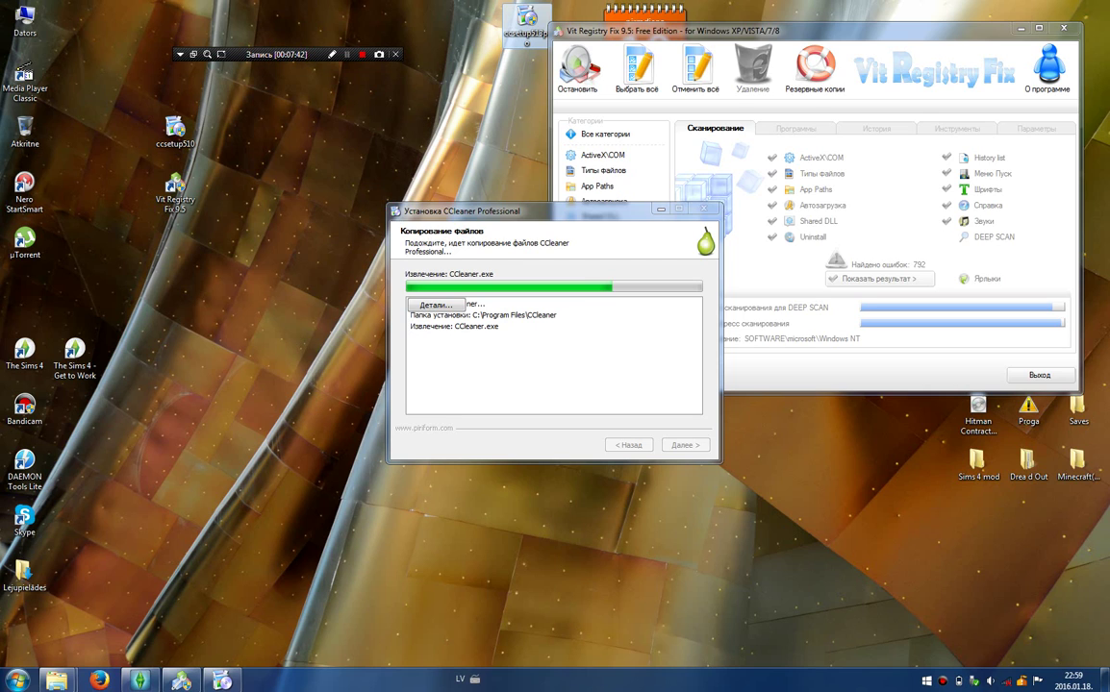
left_click_drag(174, 188, 154, 358)
left_click(238, 385)
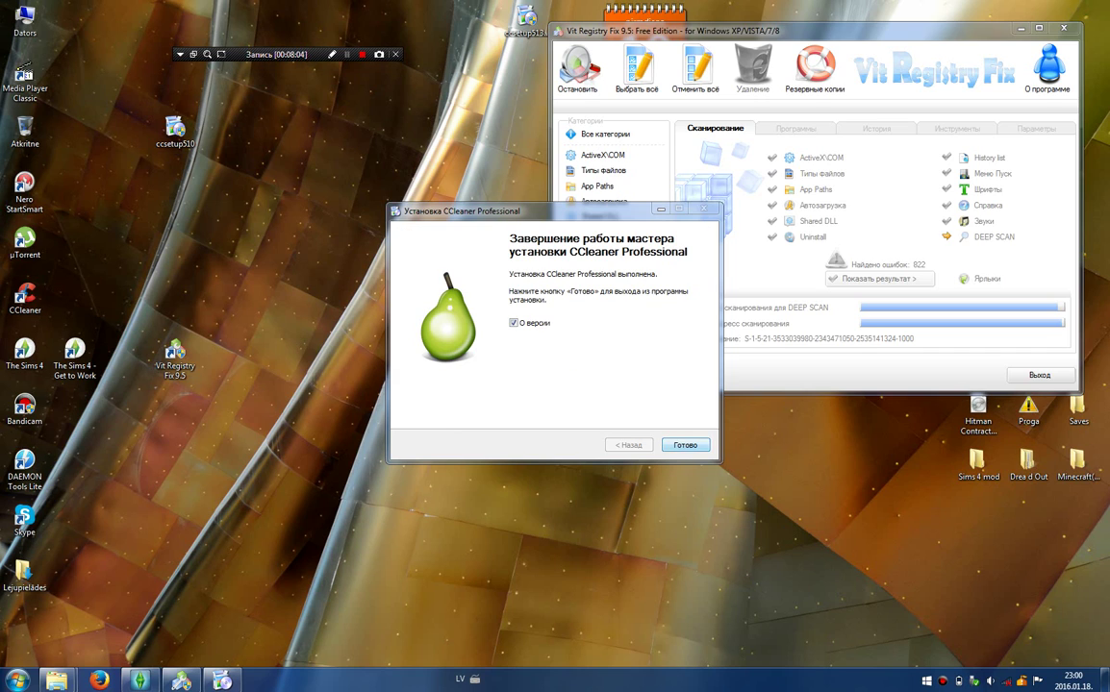
Step: Finish the CCleaner Professional setup wizard and close the browser window it opens
key("Return")
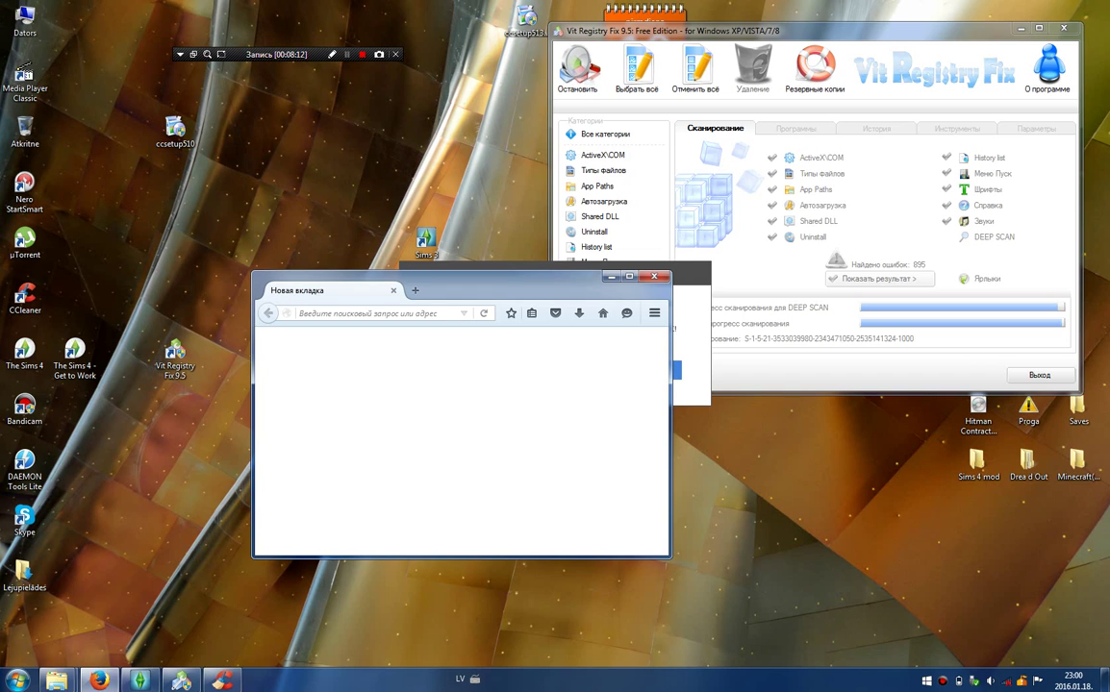
left_click(654, 276)
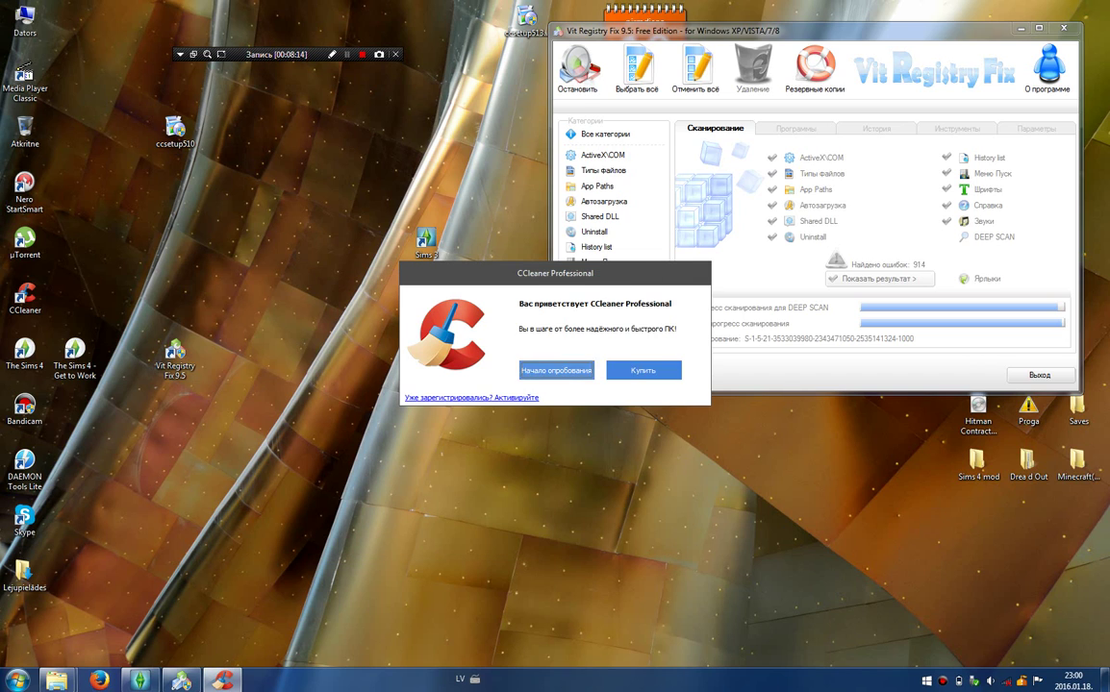
Step: Try to start the CCleaner Professional trial, move its welcome window away from Vit Registry Fix and try the activation again
left_click(556, 370)
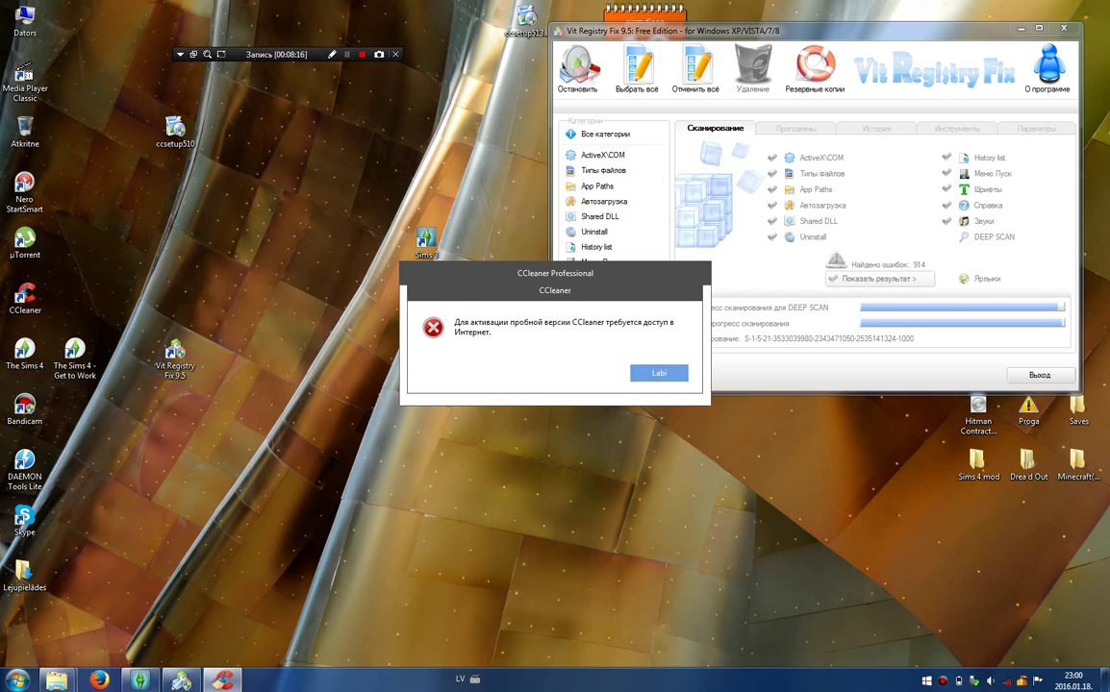
key("Return")
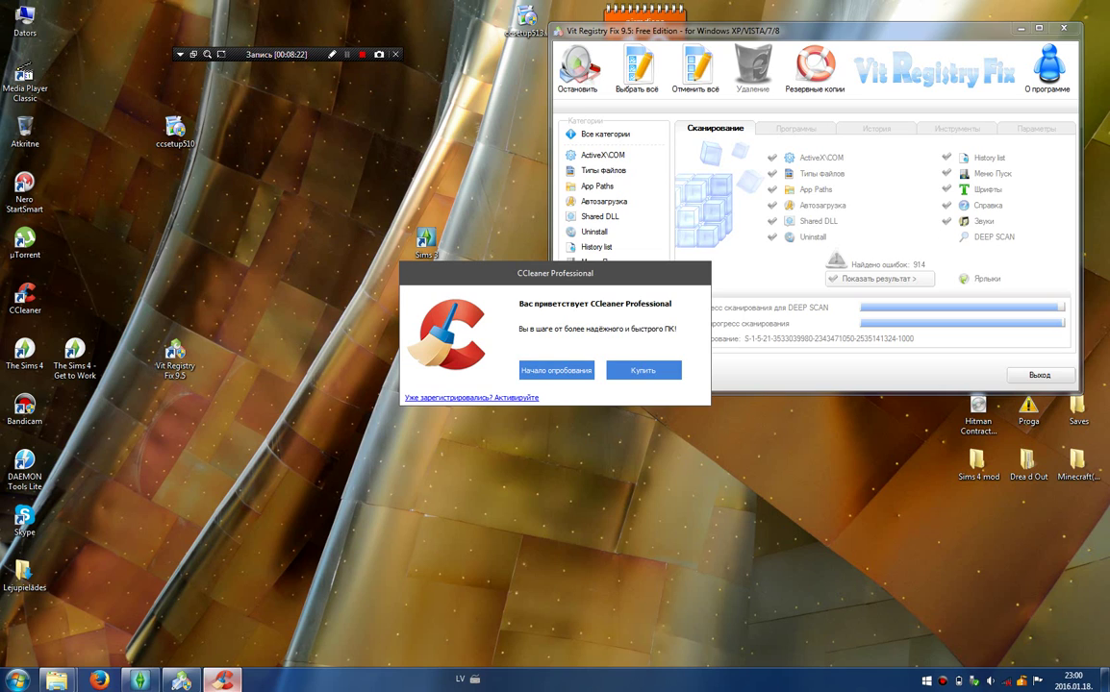
right_click(222, 680)
left_click(170, 646)
left_click_drag(554, 273, 387, 429)
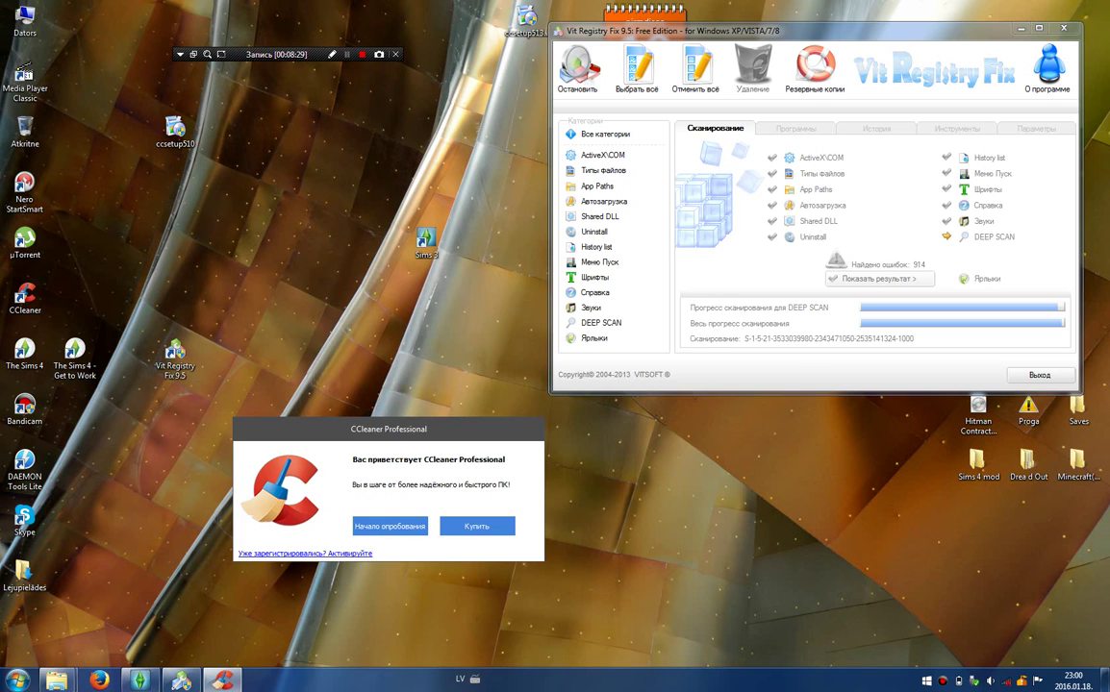
left_click(25, 296)
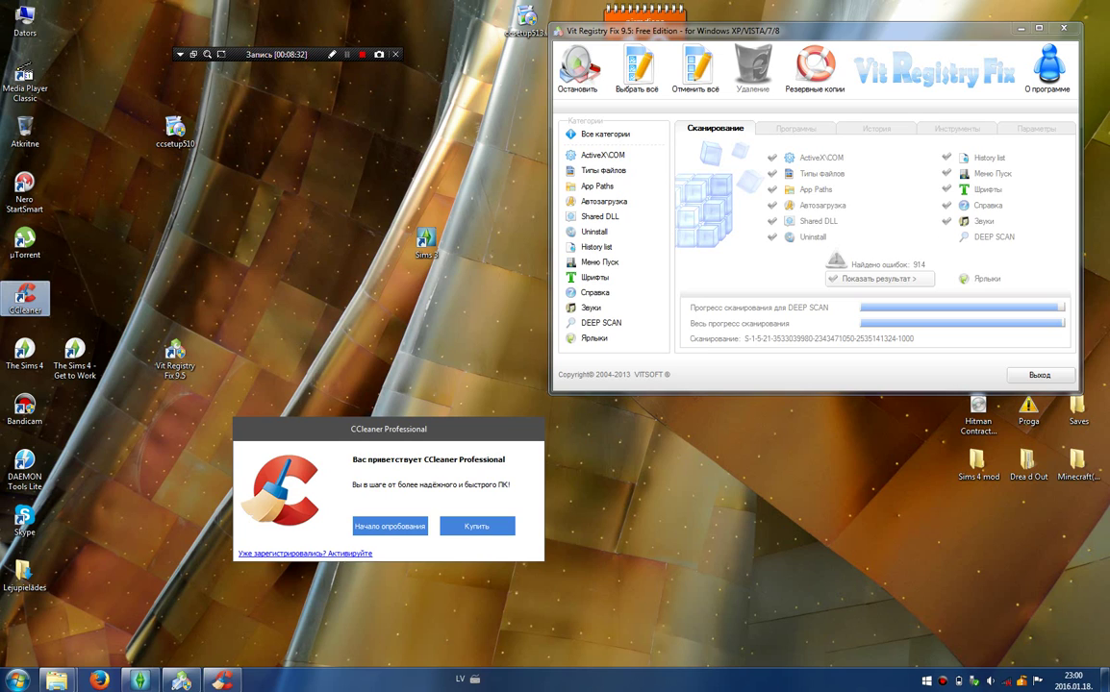
left_click(28, 272)
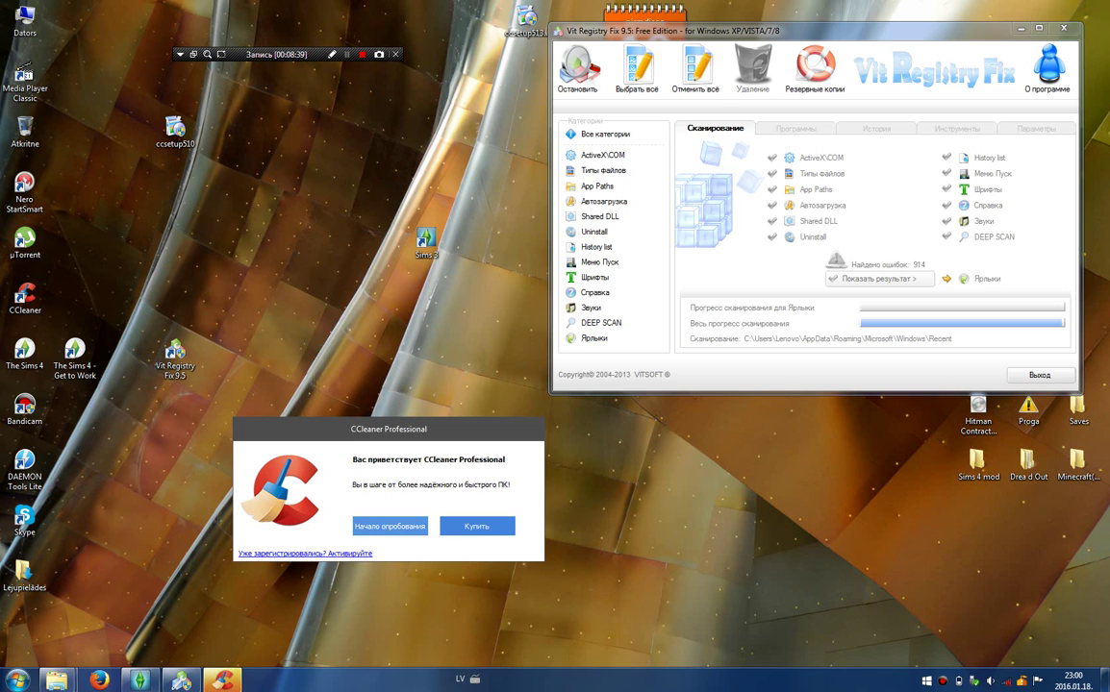
left_click(389, 526)
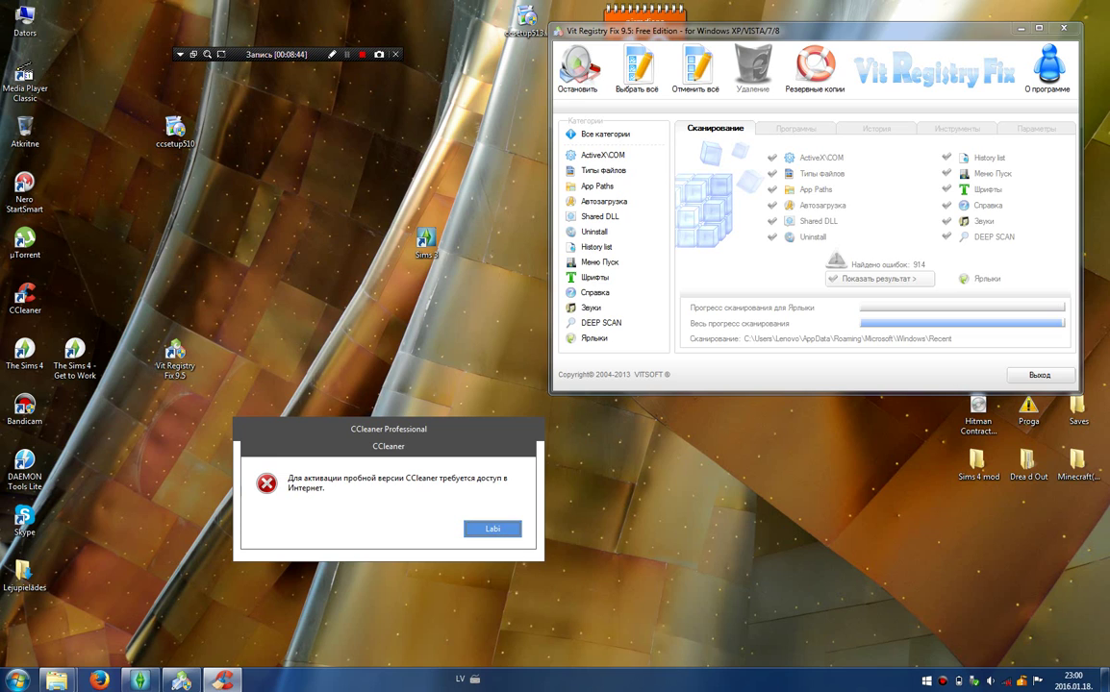
key("Return")
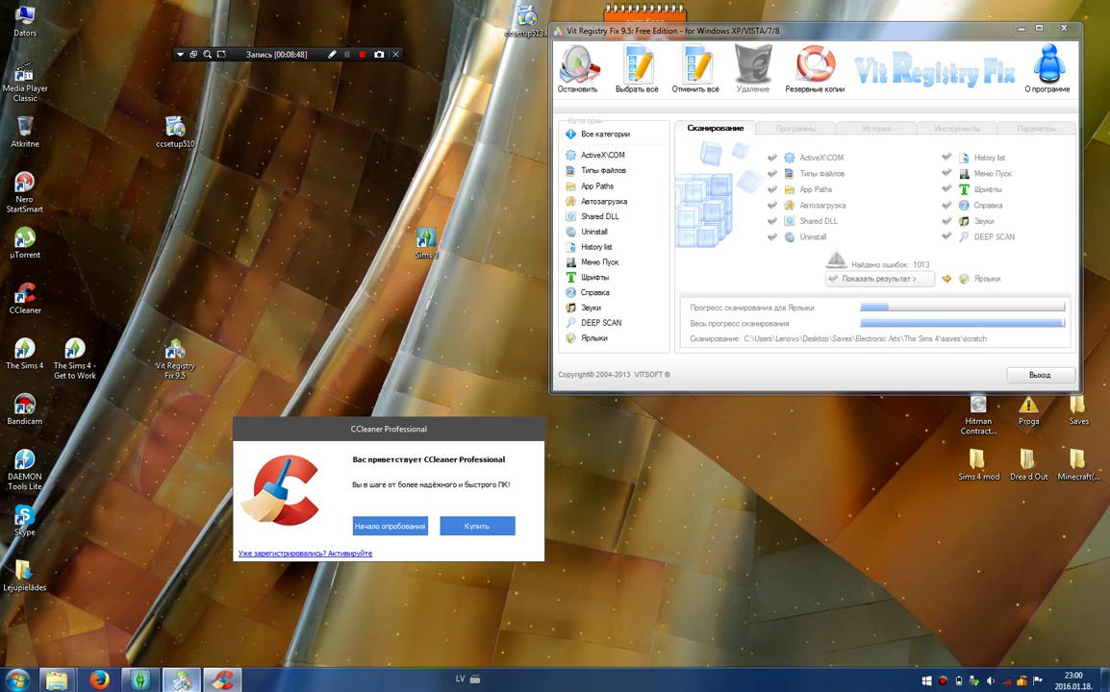
Step: Reposition the Vit Registry Fix window once the scan completes and show the list of registry errors found
key("shift+F12")
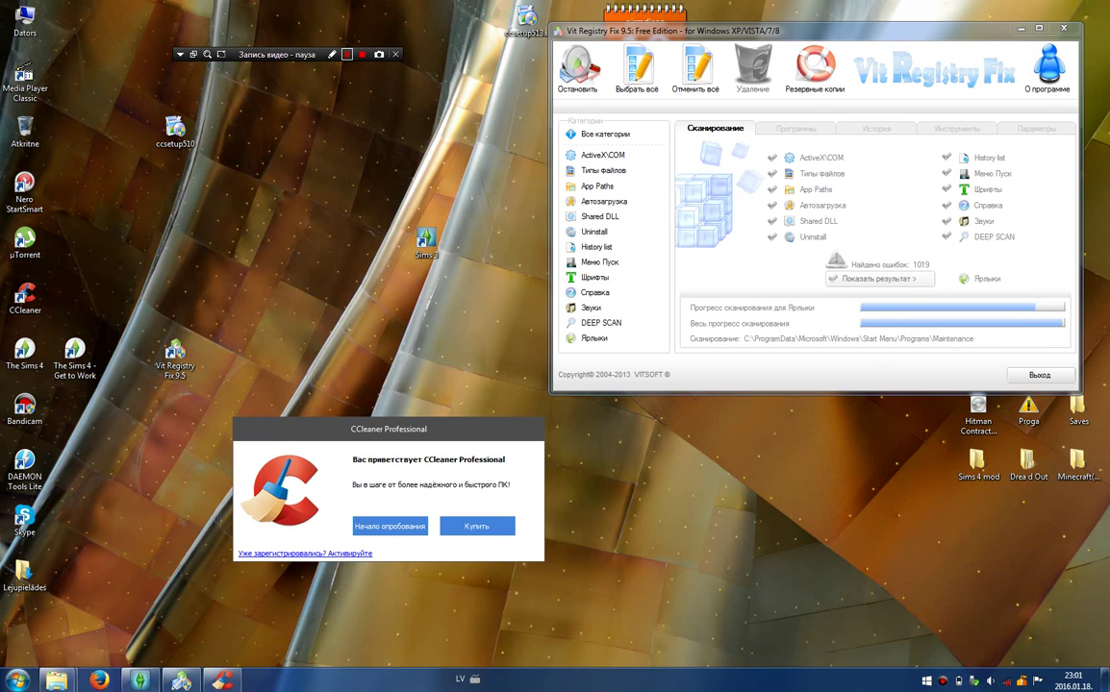
key("shift+F12")
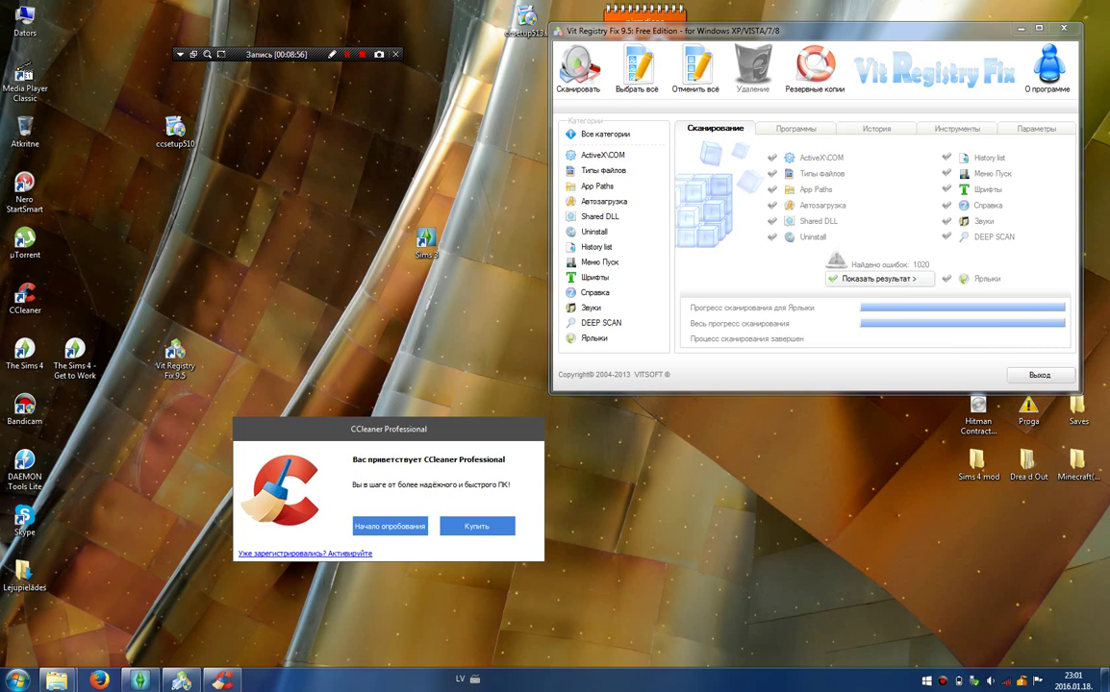
left_click_drag(653, 29, 552, 8)
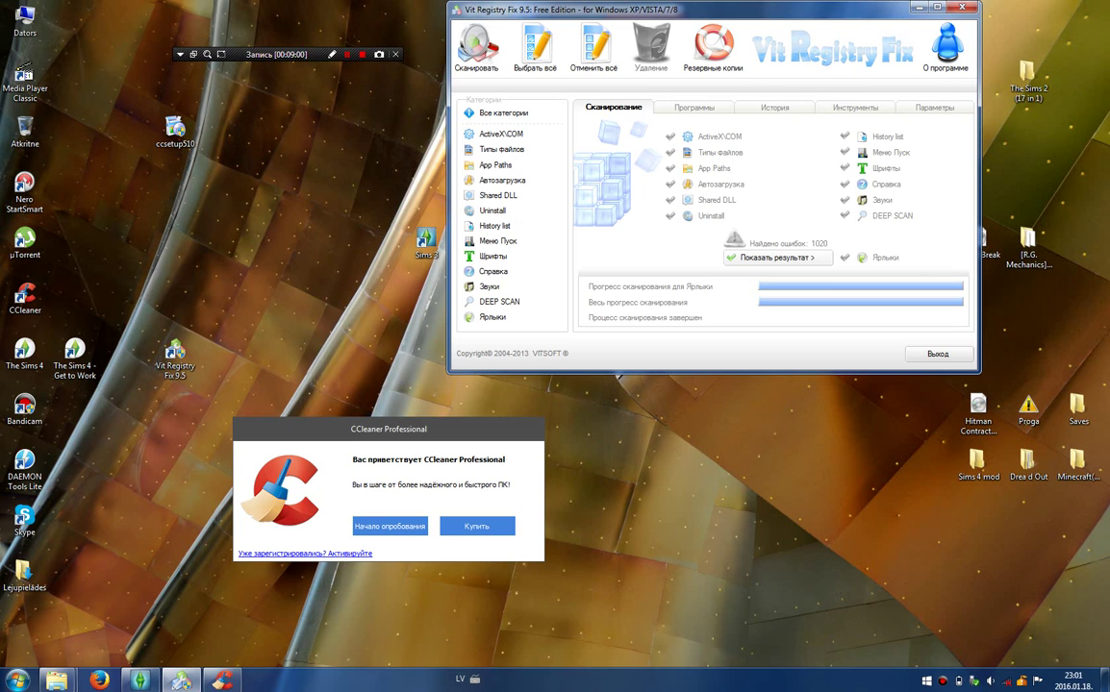
left_click(778, 257)
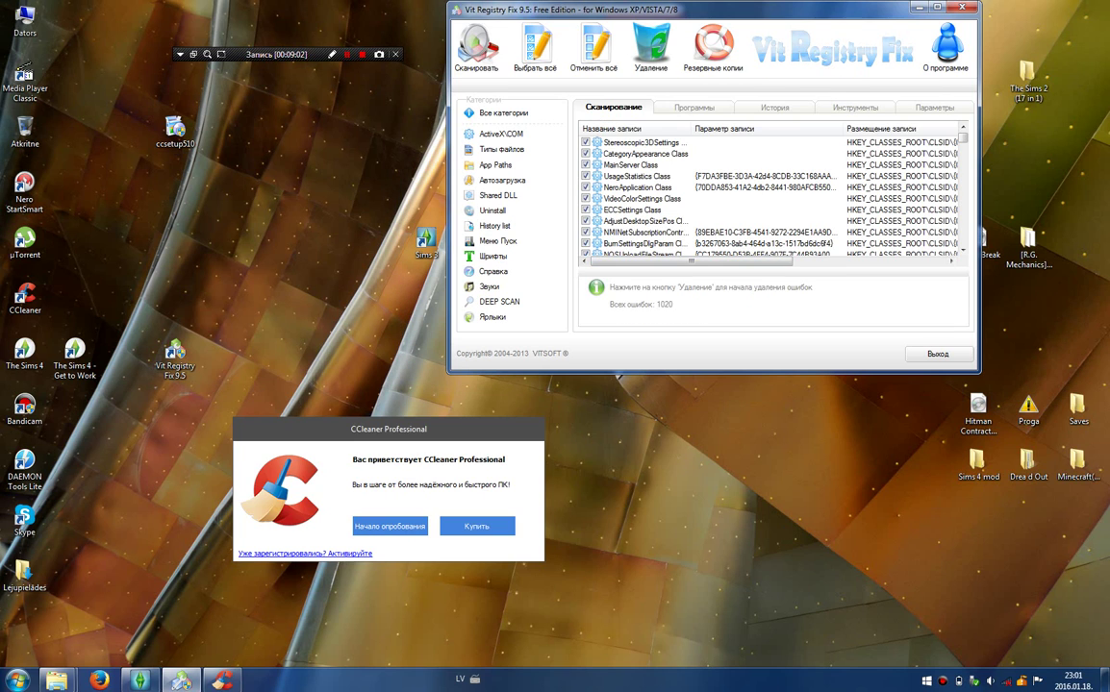
left_click_drag(276, 55, 244, 38)
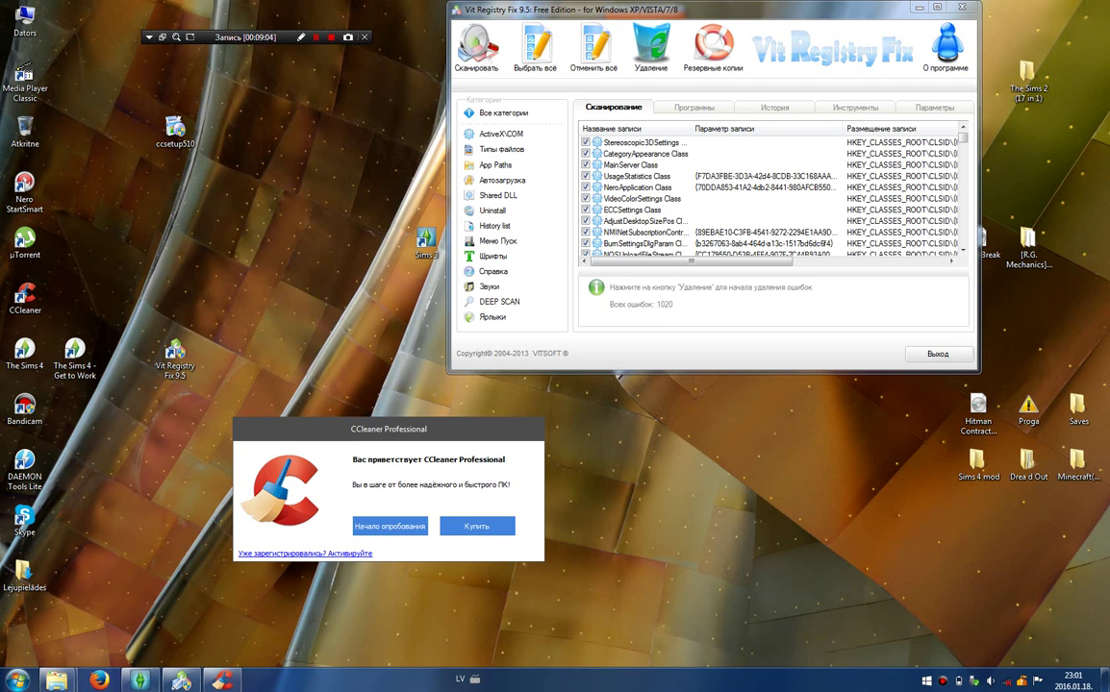
mouse_move(962, 138)
left_mouse_down()
mouse_move(963, 240)
mouse_move(963, 137)
left_mouse_up()
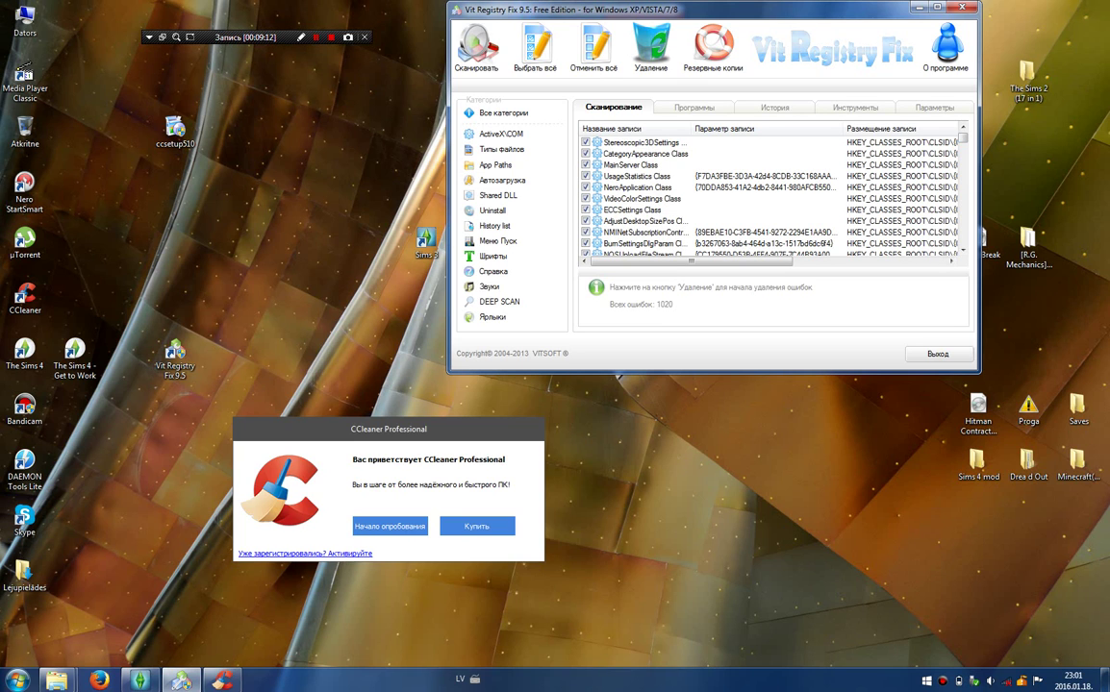
Step: Delete all selected registry errors from the scan results and close the Fix Error dialog
left_click(651, 48)
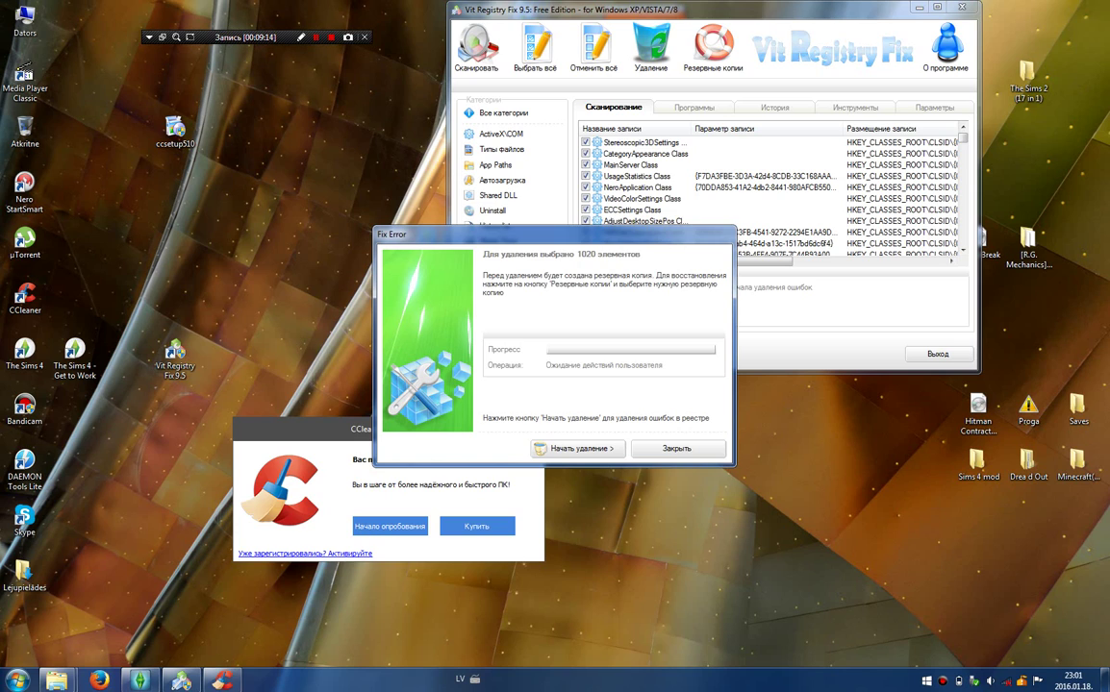
left_click(578, 449)
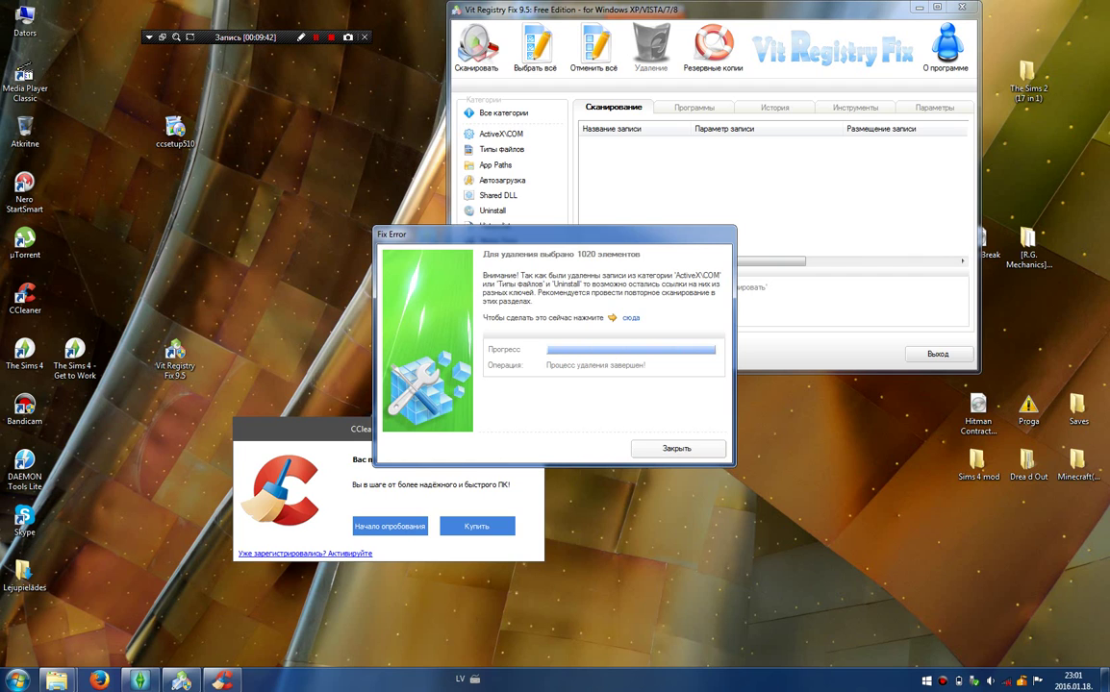
key("Escape")
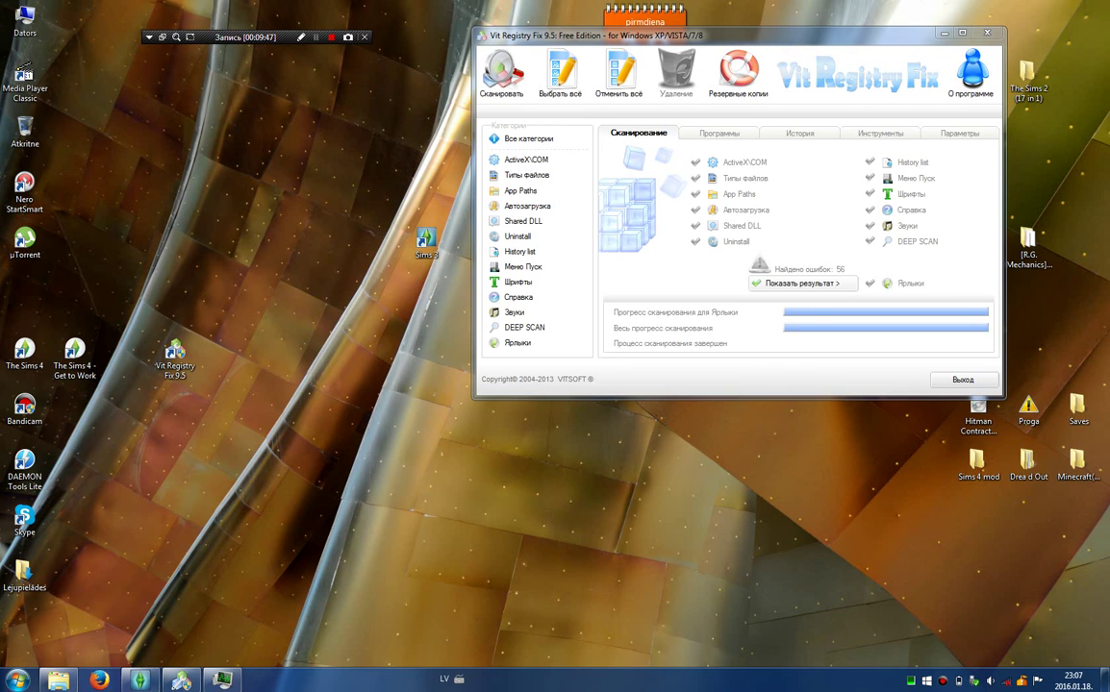
Step: Show and delete all errors from the repeat scan, close the Fix Error dialog and start another registry scan
left_click(800, 284)
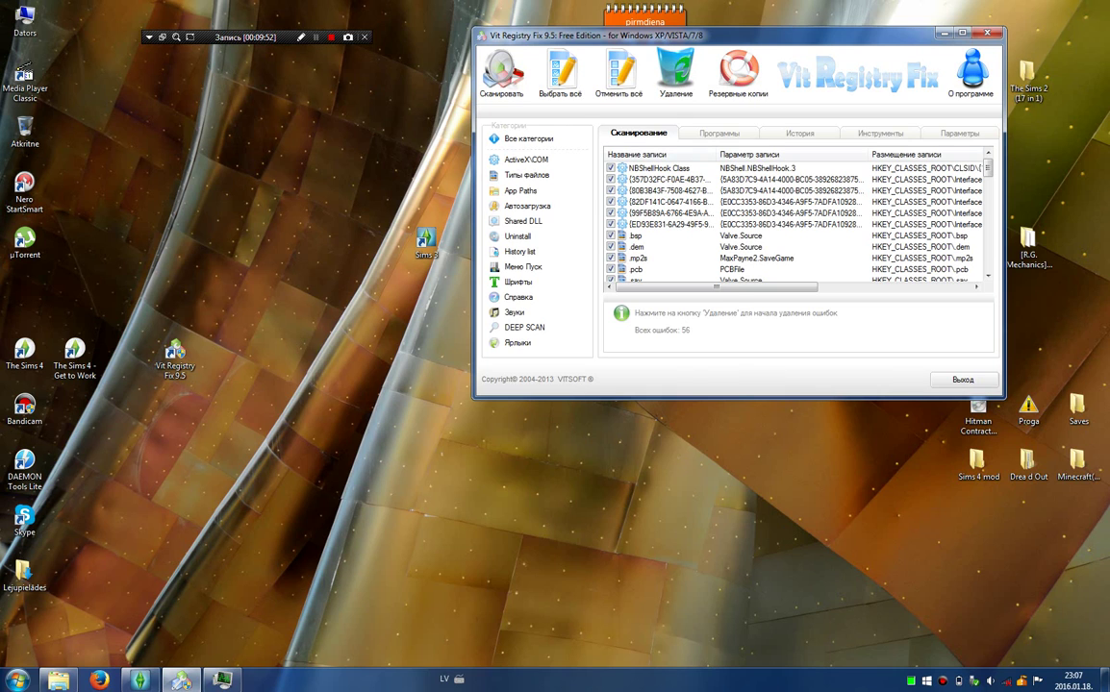
left_click(675, 72)
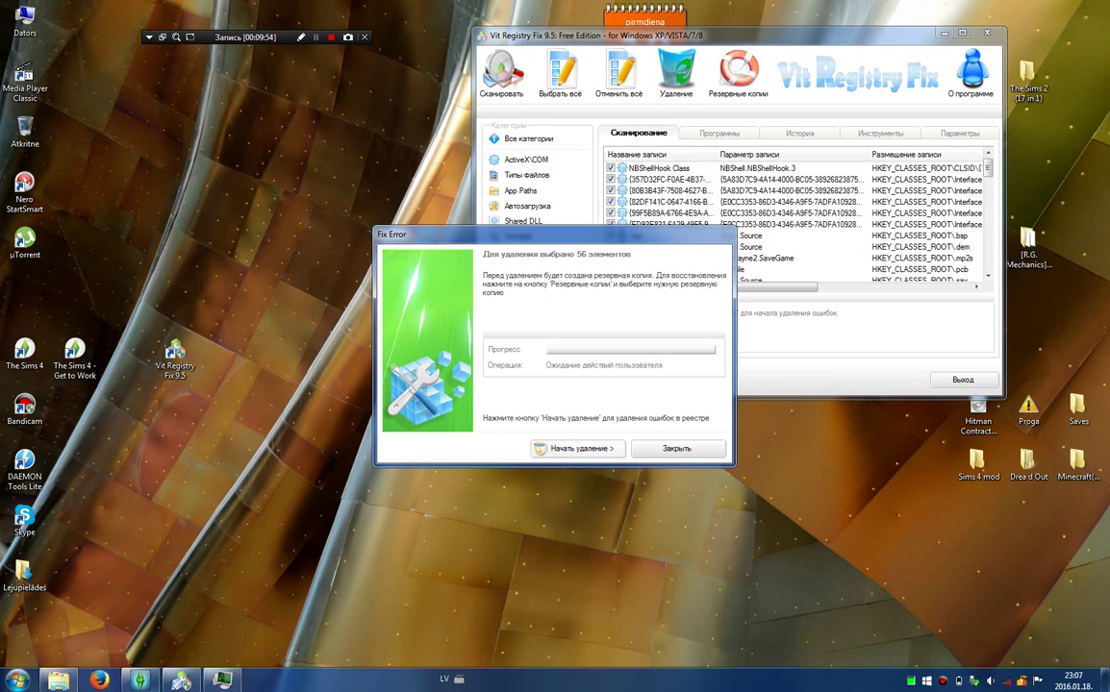
key("Return")
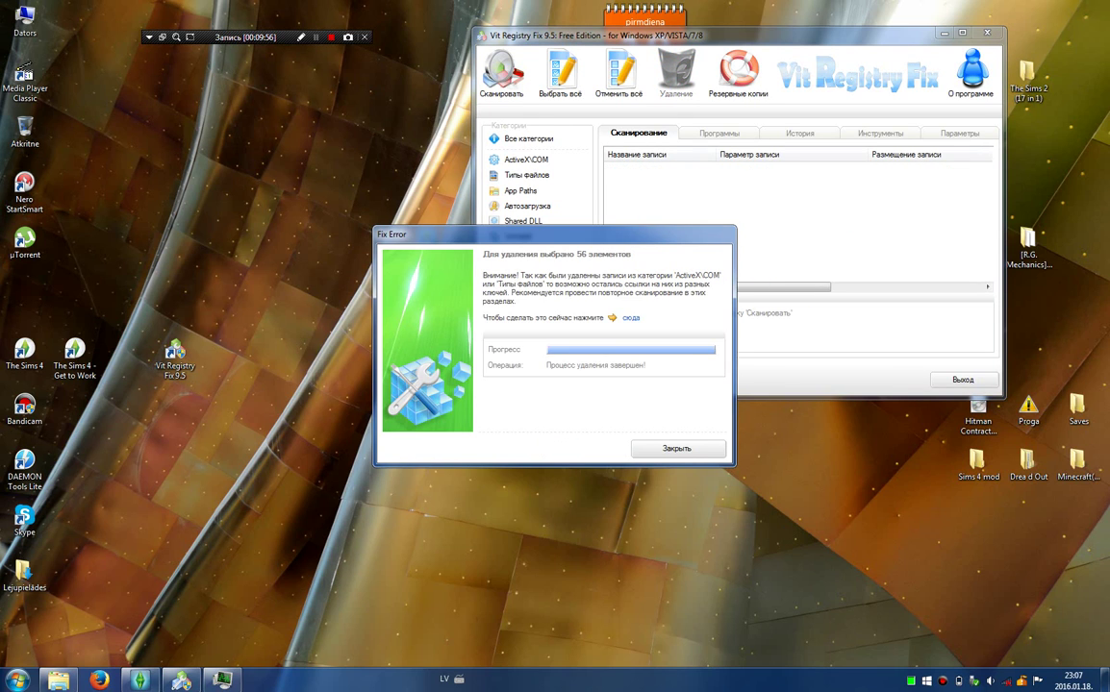
left_click(678, 449)
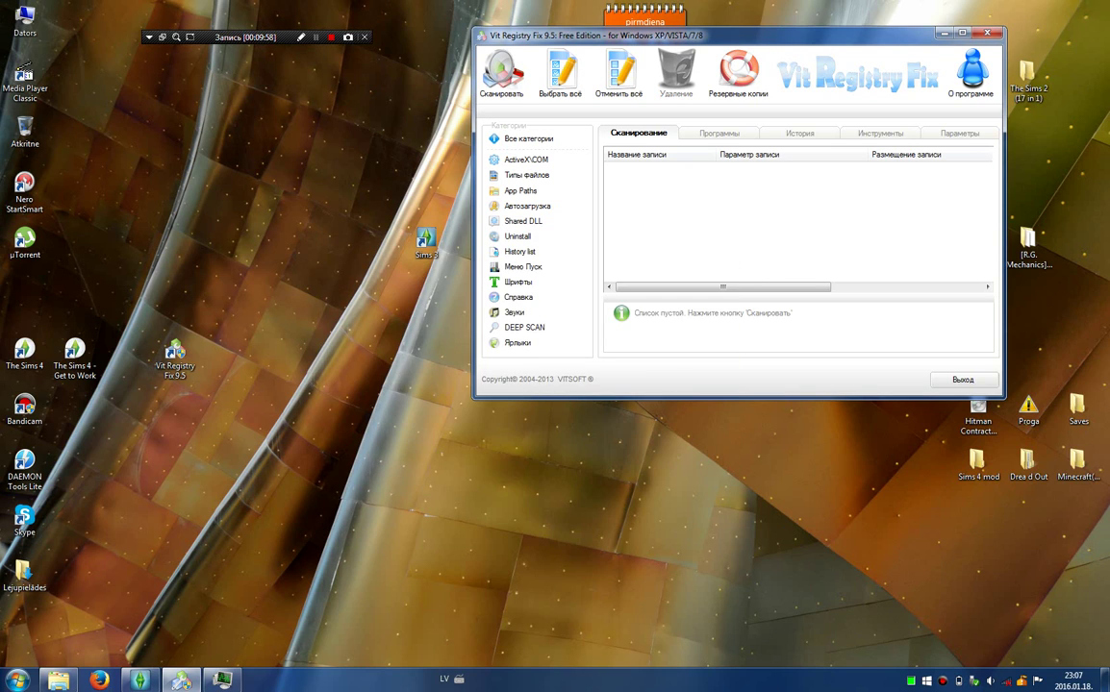
left_click(501, 73)
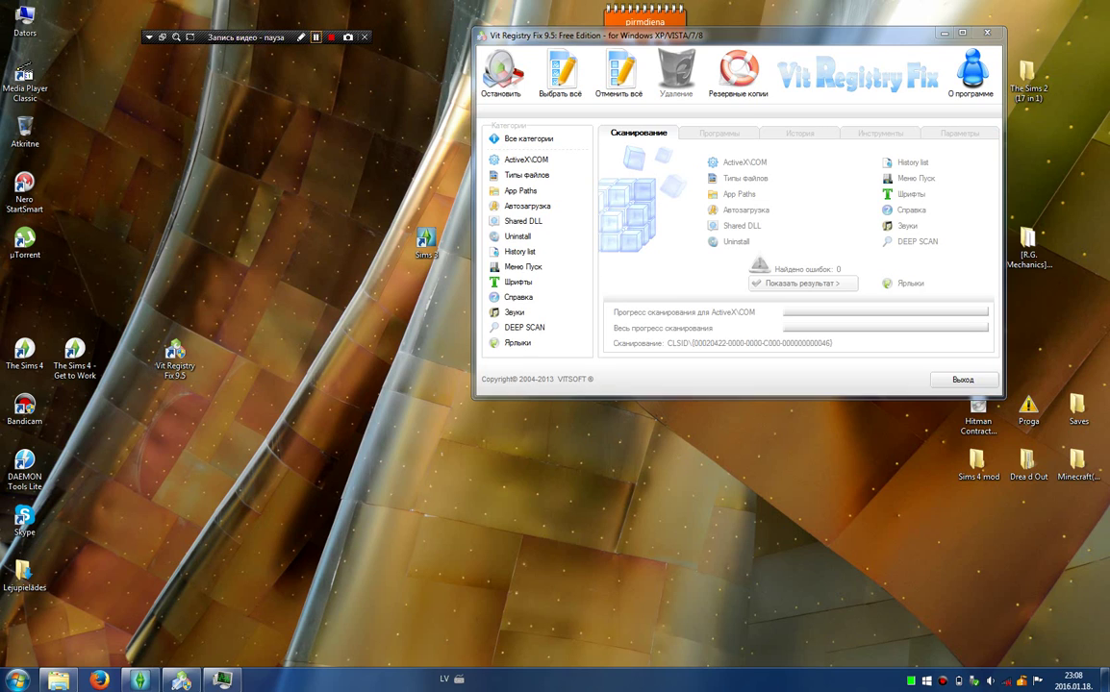
Step: Delete all selected registry errors from the completed scan, close the Fix Error dialog and start another scan
left_click(315, 37)
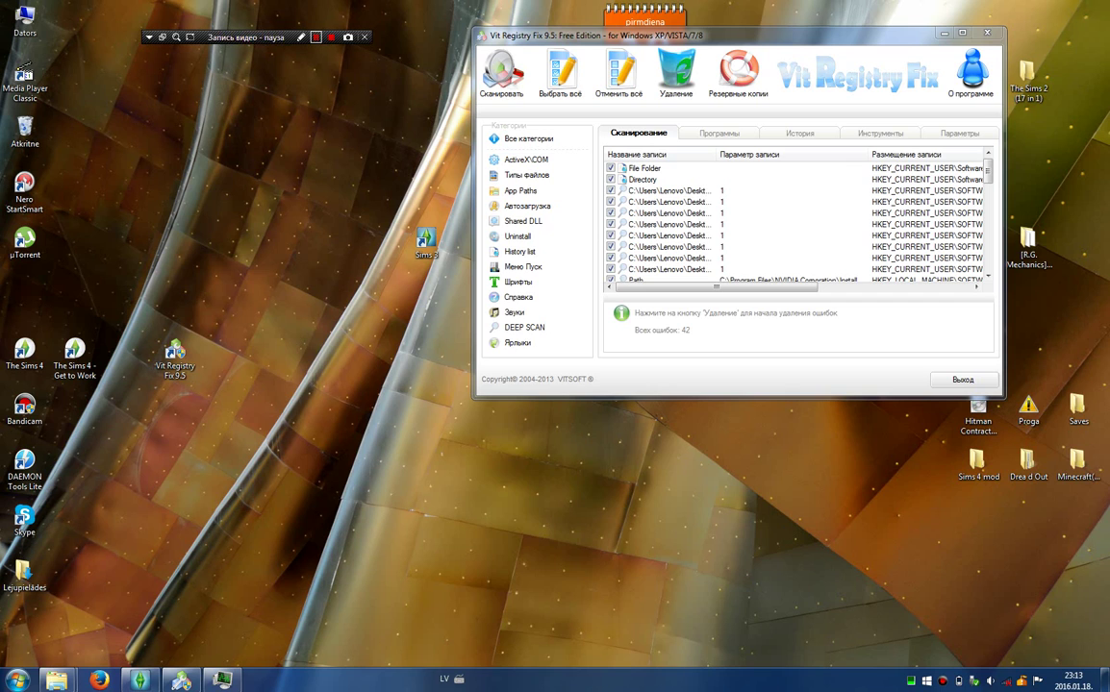
key("shift+F12")
left_click(676, 73)
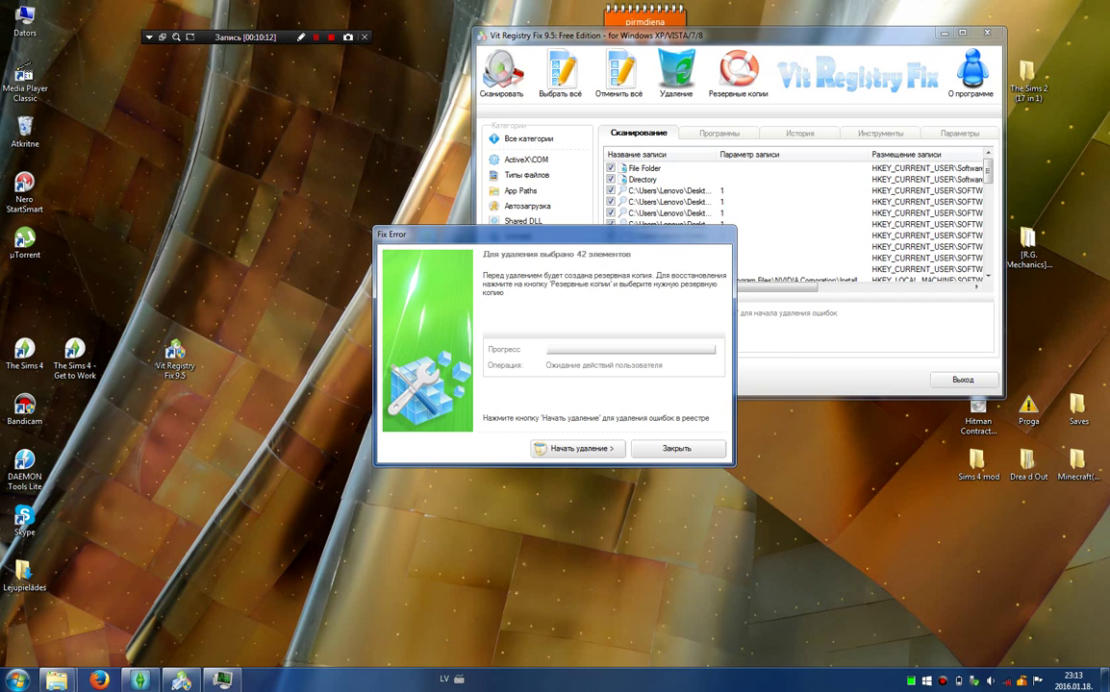
left_click(578, 449)
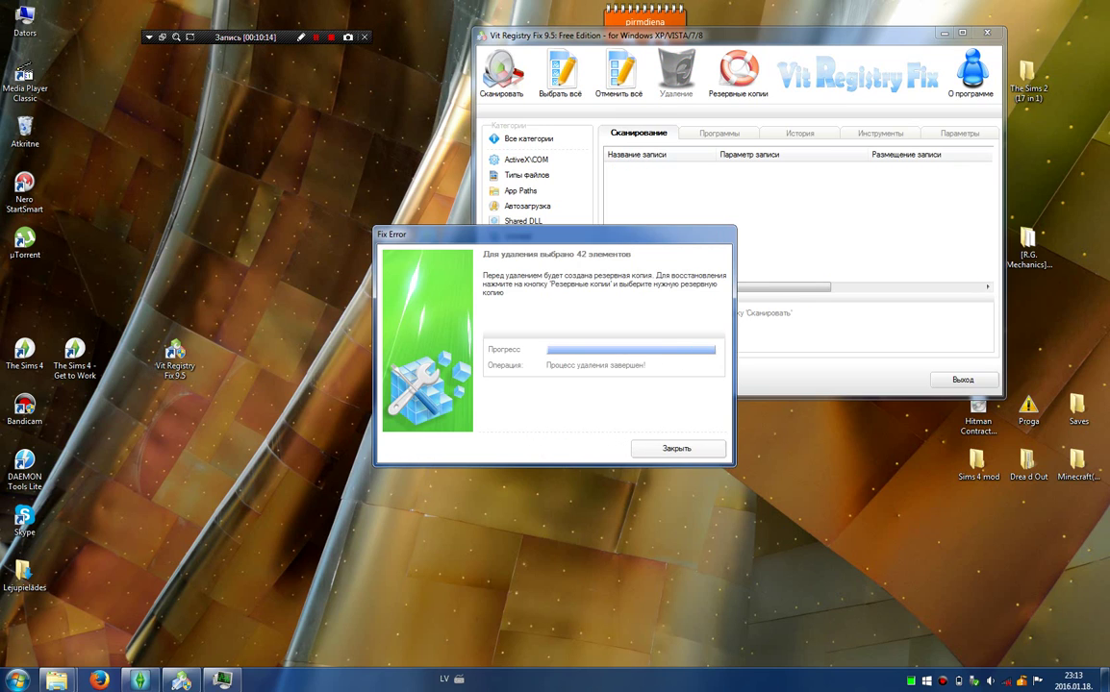
left_click(678, 449)
left_click(502, 73)
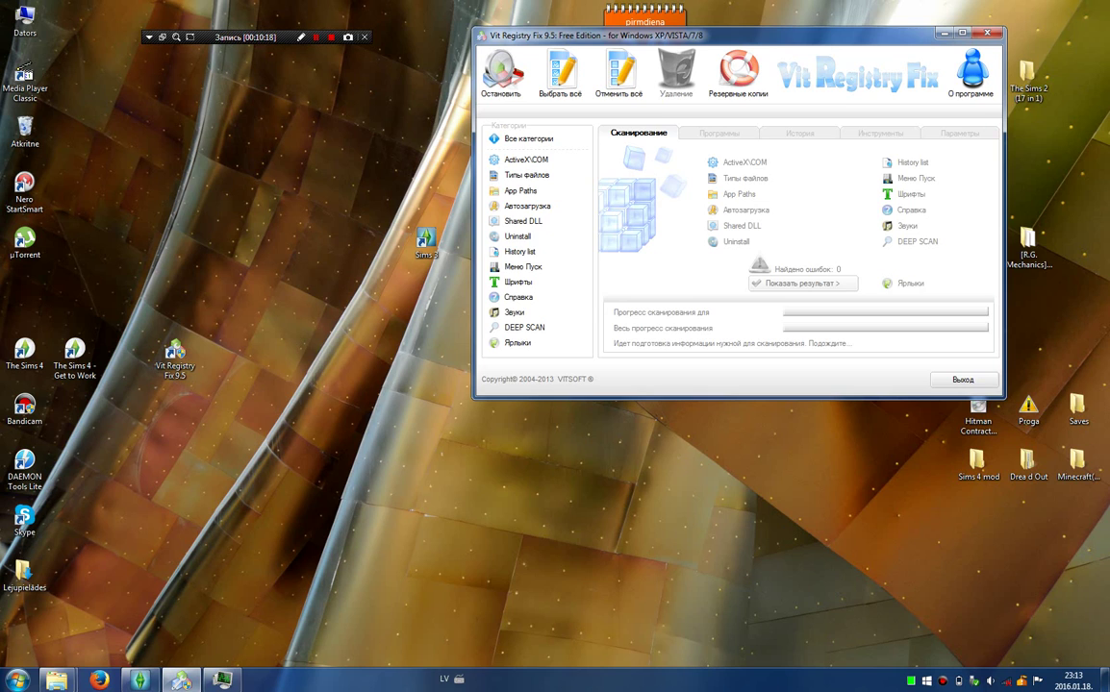
Step: Show the results of the new registry scan and look through the error list to its last entry
left_click(316, 37)
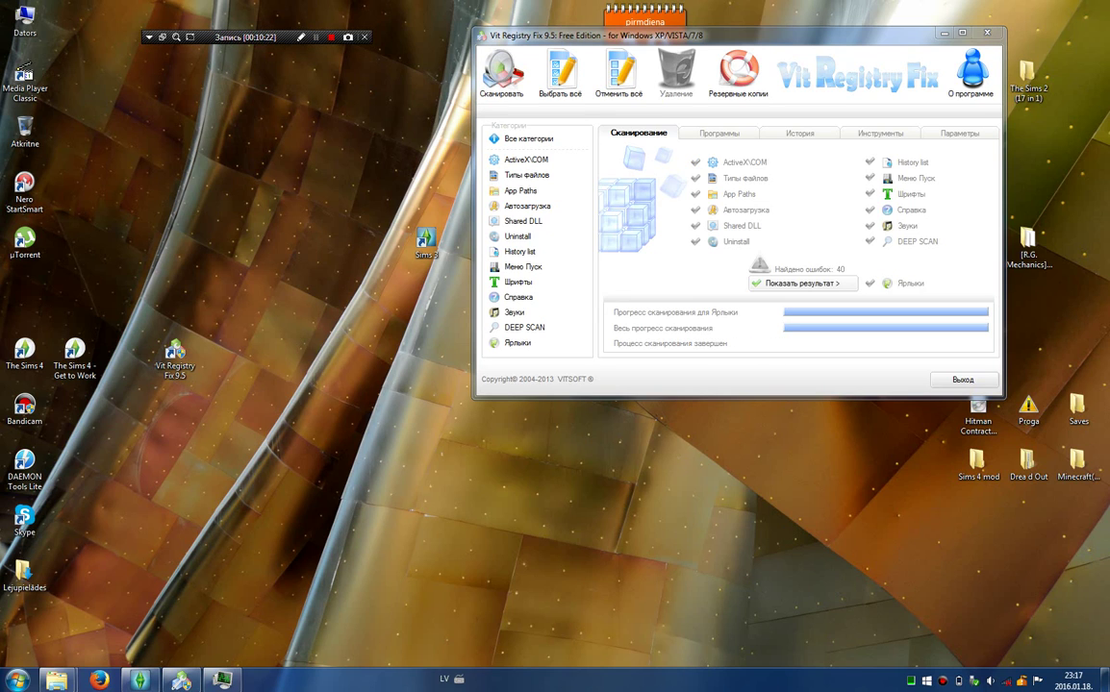
left_click(802, 284)
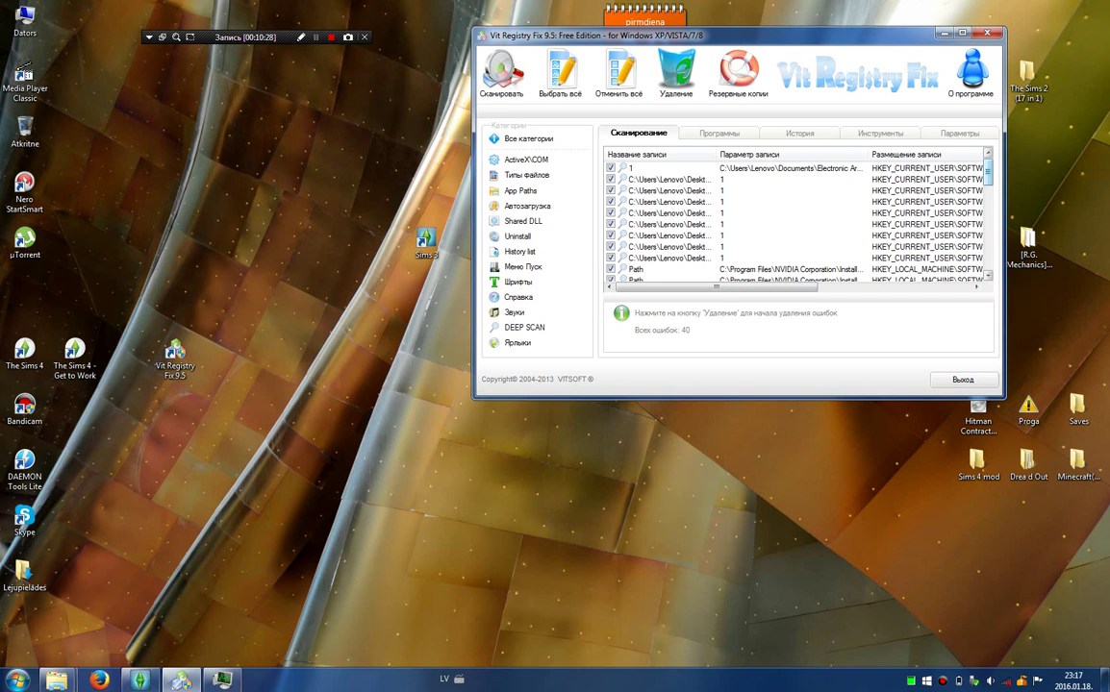
scroll(796, 221, "down", 1)
scroll(797, 221, "down", 2)
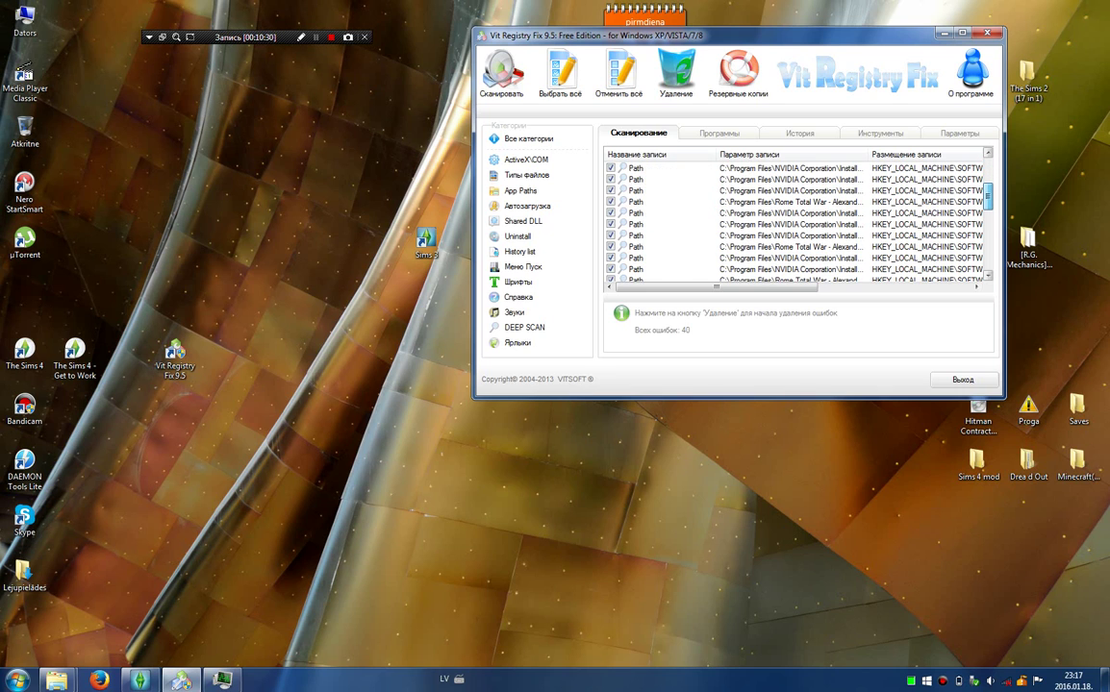
scroll(796, 221, "down", 5)
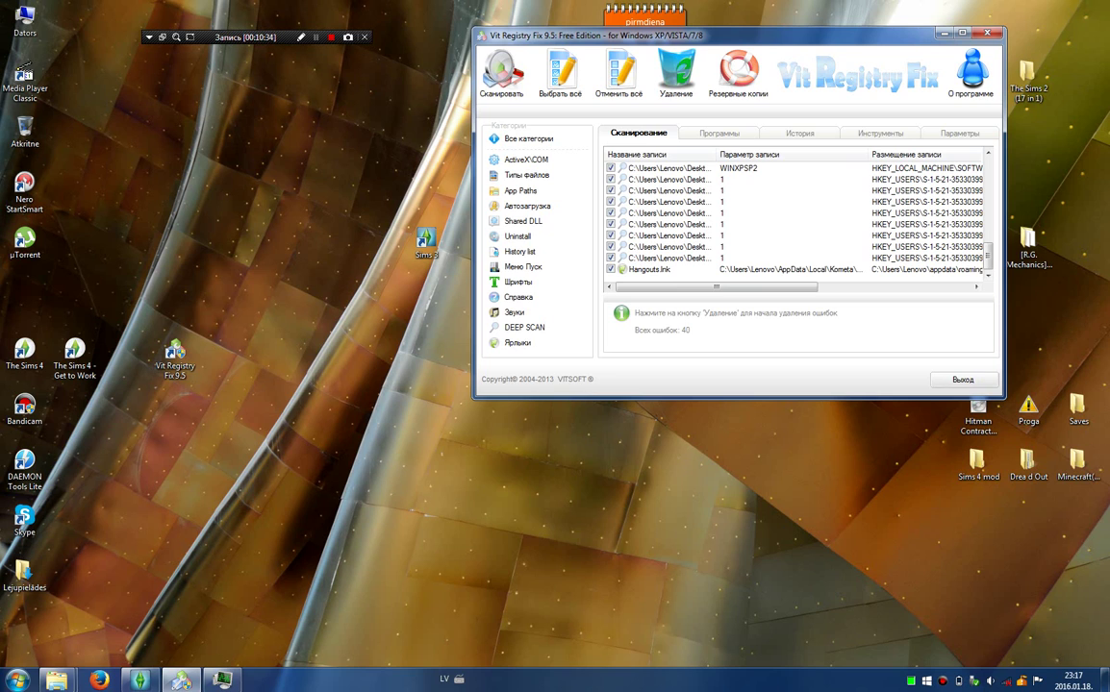
Step: Delete all errors in the reviewed list through the Fix Error dialog, close it and scan the registry again
left_click(675, 73)
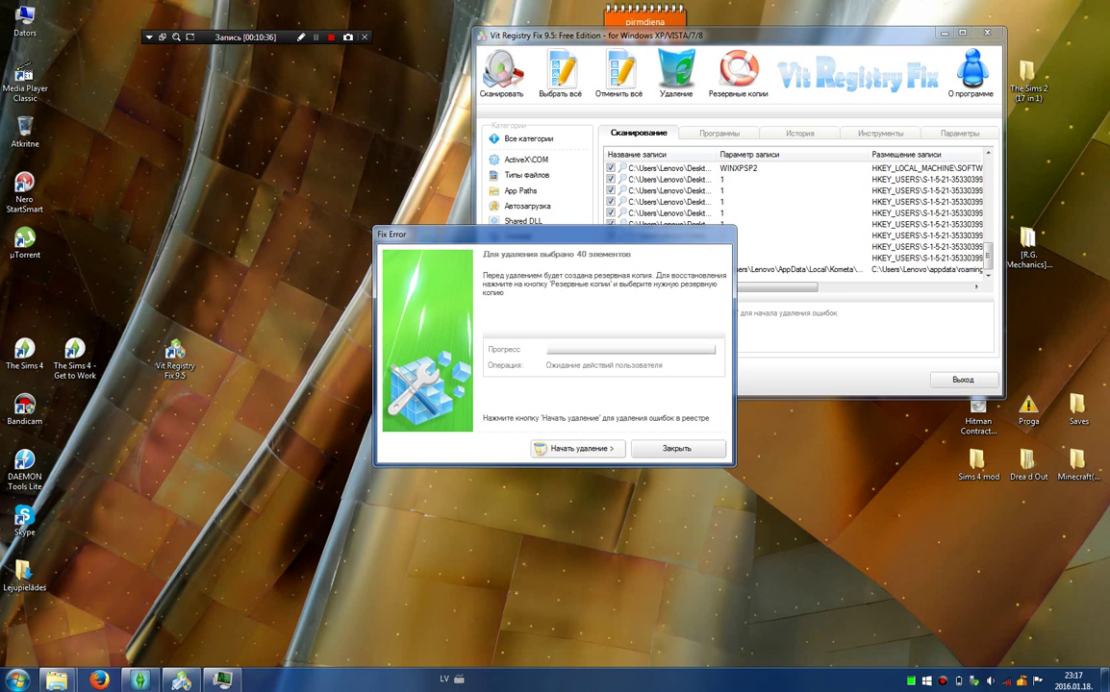
left_click(580, 449)
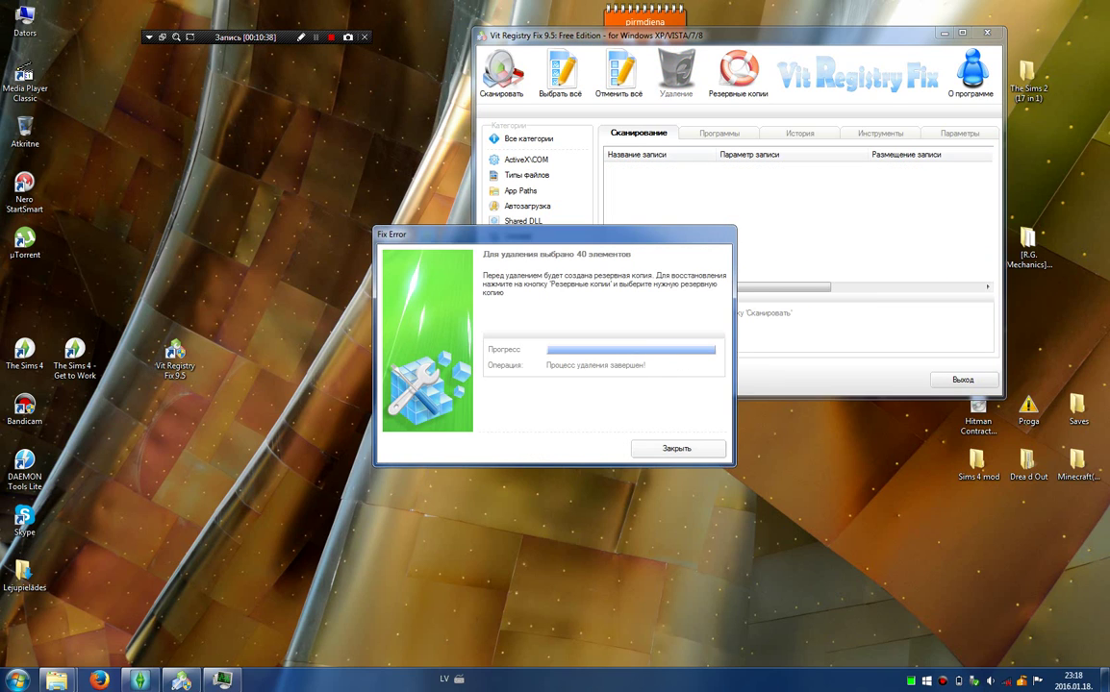
left_click(677, 449)
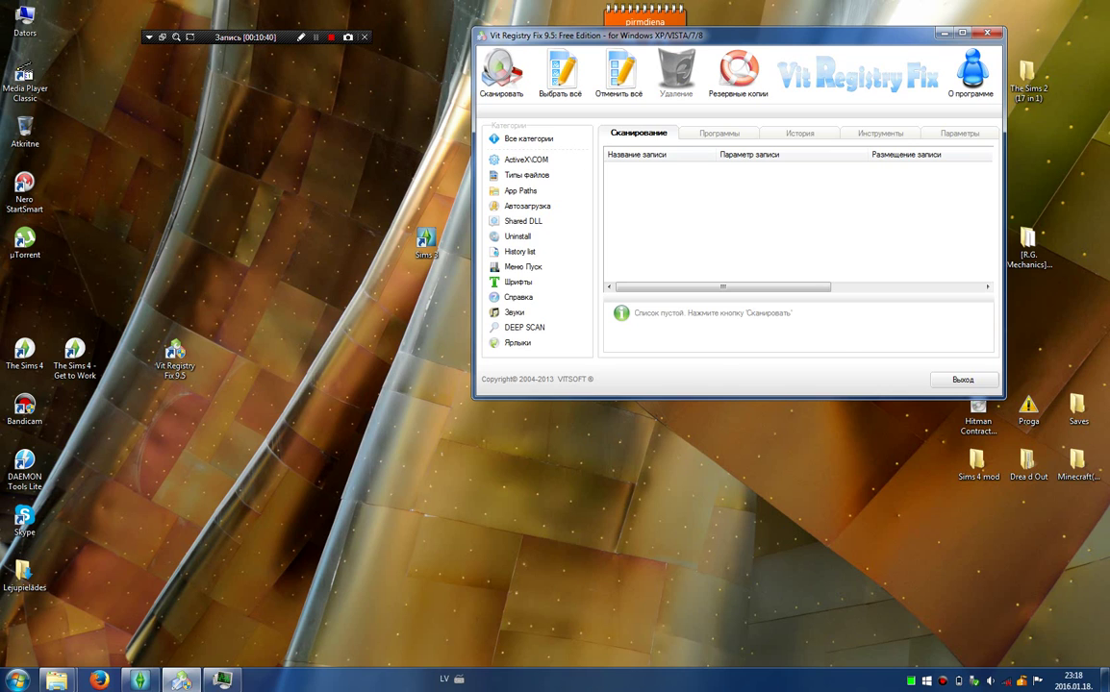
left_click(501, 72)
key("shift+F12")
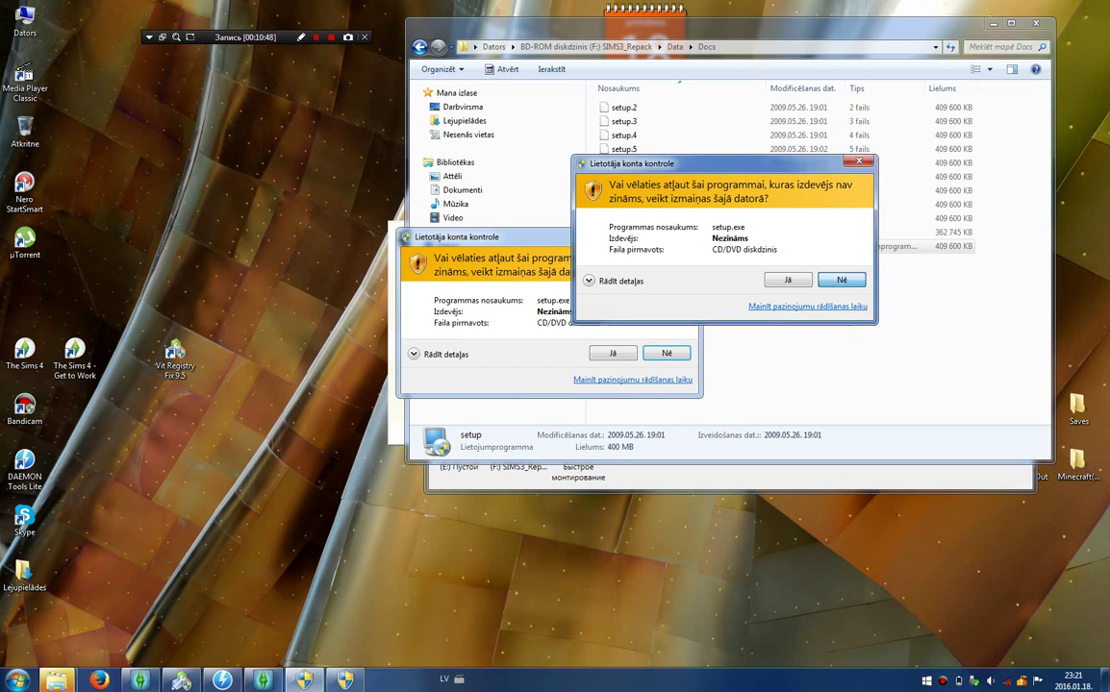
Step: Allow setup.exe from the SIMS3_Repack disc to make changes and continue past the Sims 3 installer's welcome page
key("Return")
left_click(613, 353)
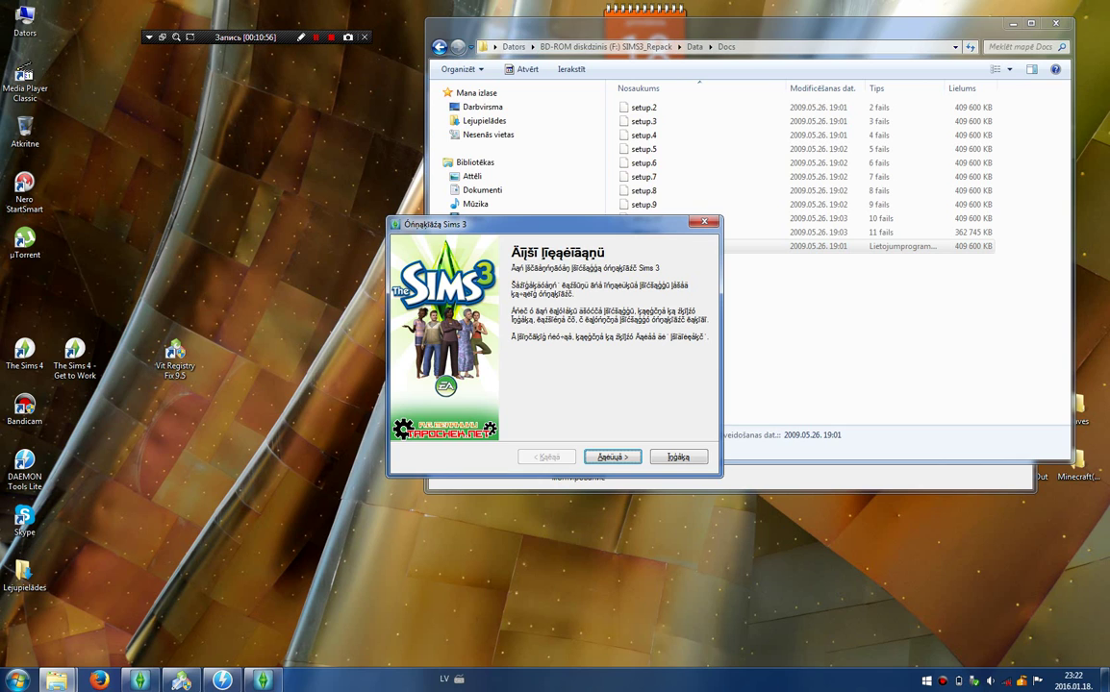
left_click(613, 457)
key("Return")
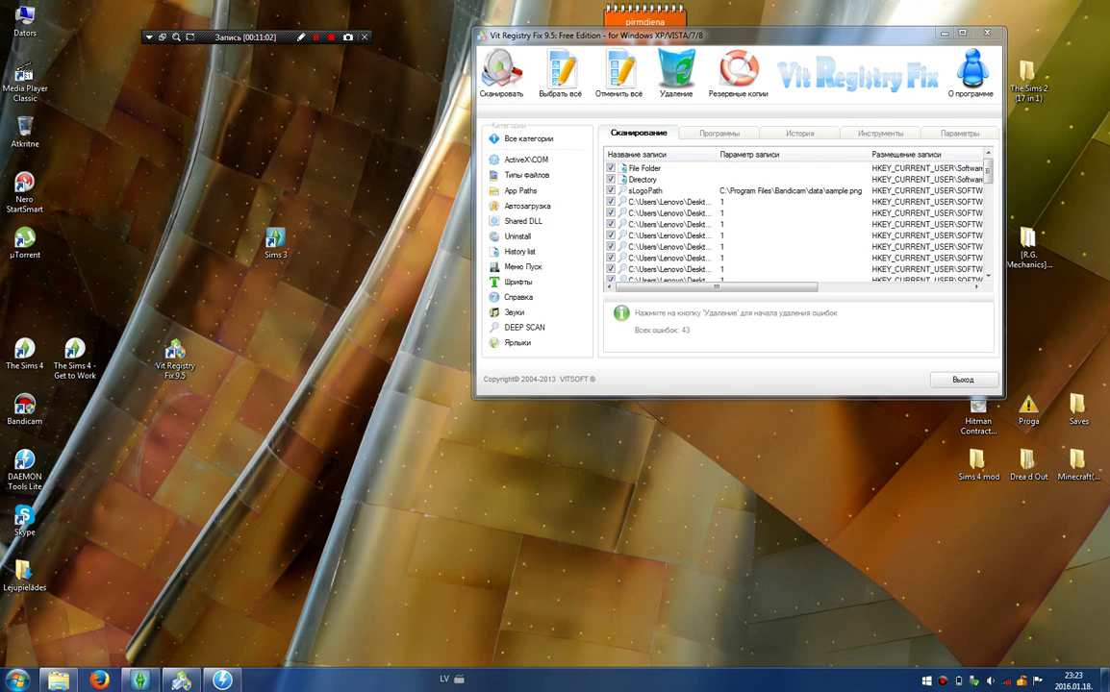
Step: Delete all registry errors found by the scan after running the Sims 3 installer and close the Fix Error dialog
left_click(676, 72)
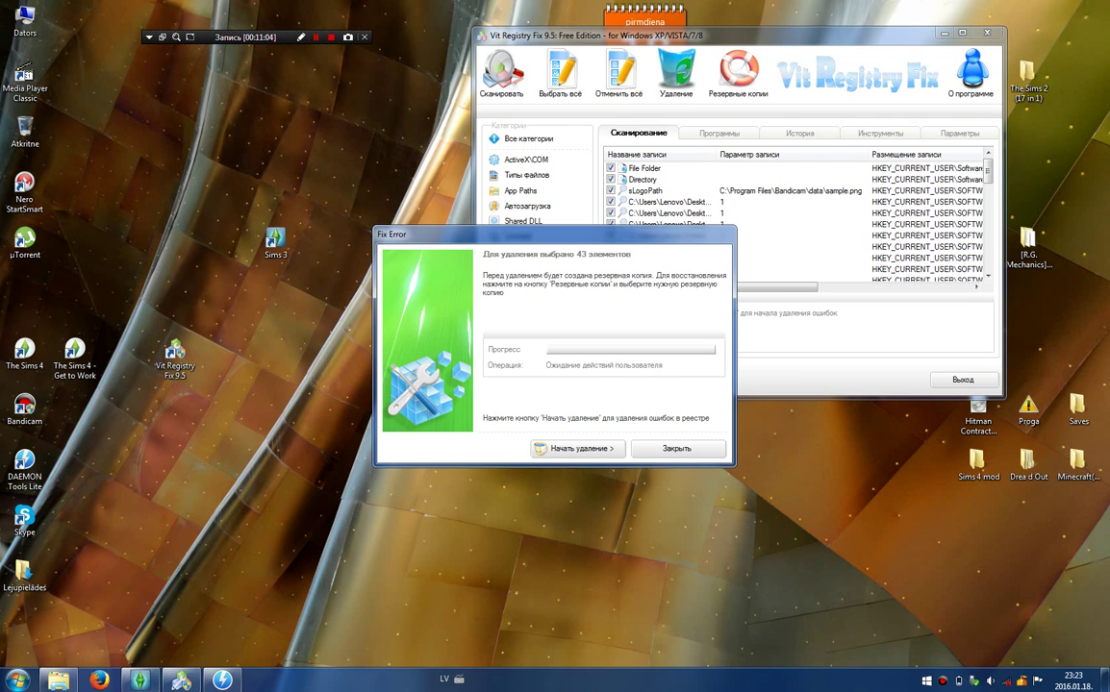
left_click(578, 449)
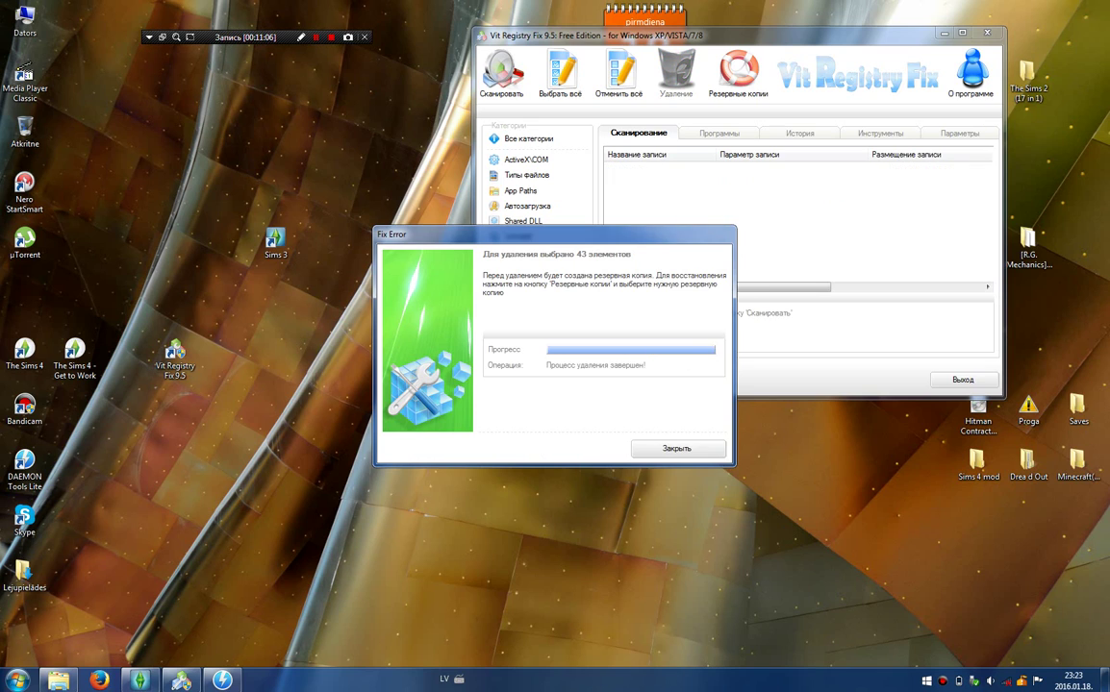
left_click(678, 449)
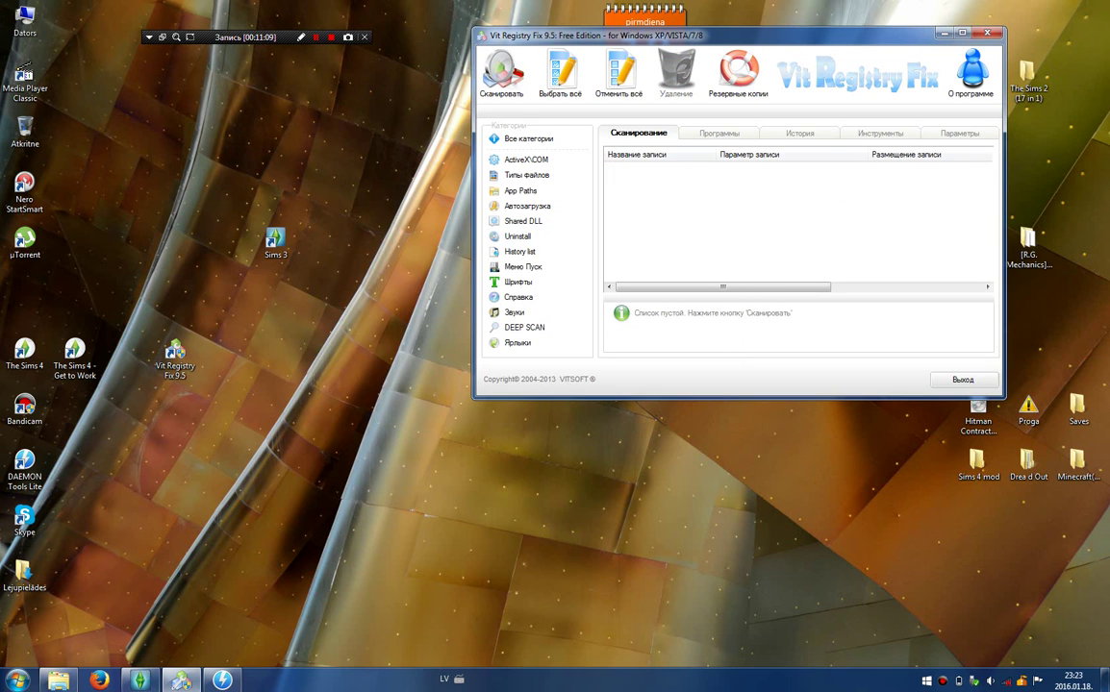